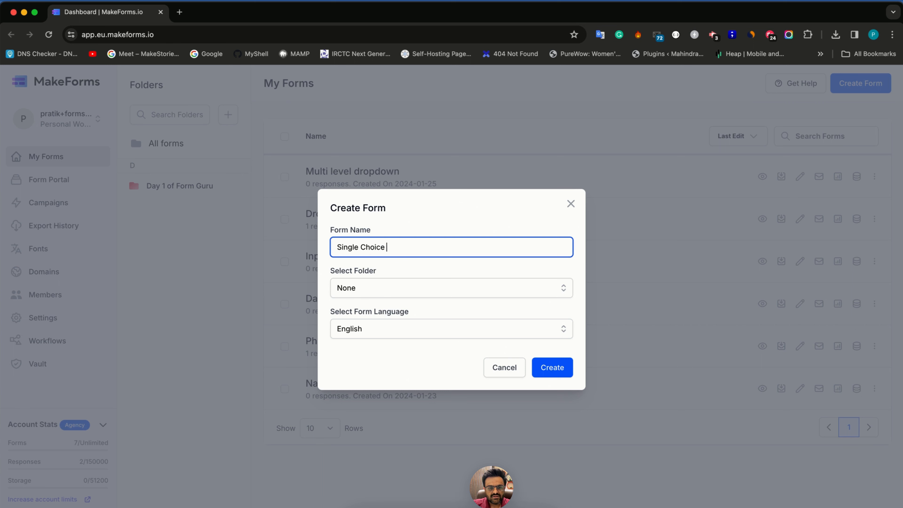
Create the English form named Single Choice without a folder and delete its default heading.
{"action": "left_click", "coordinate": [550, 367]}
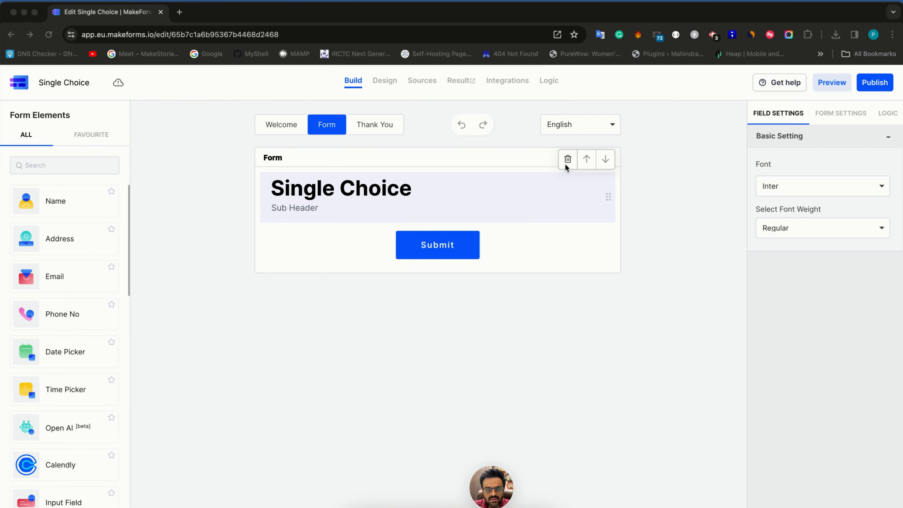
{"action": "left_click", "coordinate": [568, 160]}
{"action": "scroll", "coordinate": [50, 395], "scroll_direction": "down", "scroll_amount": 10}
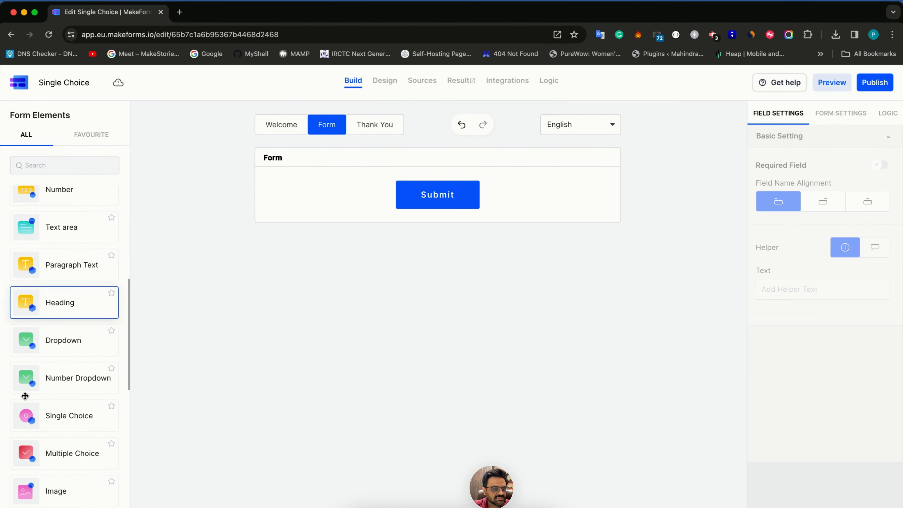
{"action": "scroll", "coordinate": [25, 396], "scroll_direction": "down", "scroll_amount": 1}
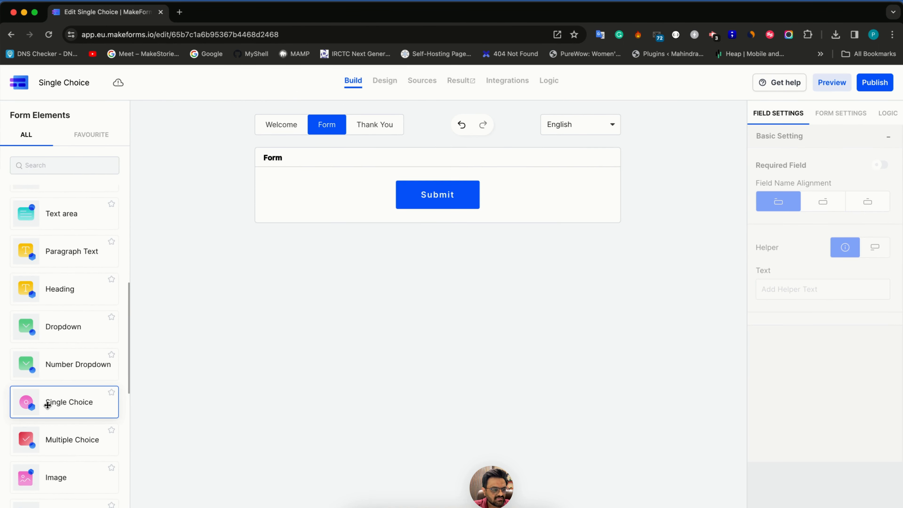
{"action": "scroll", "coordinate": [50, 402], "scroll_direction": "up", "scroll_amount": 10}
{"action": "left_click", "coordinate": [44, 165]}
{"action": "type", "text": "s"}
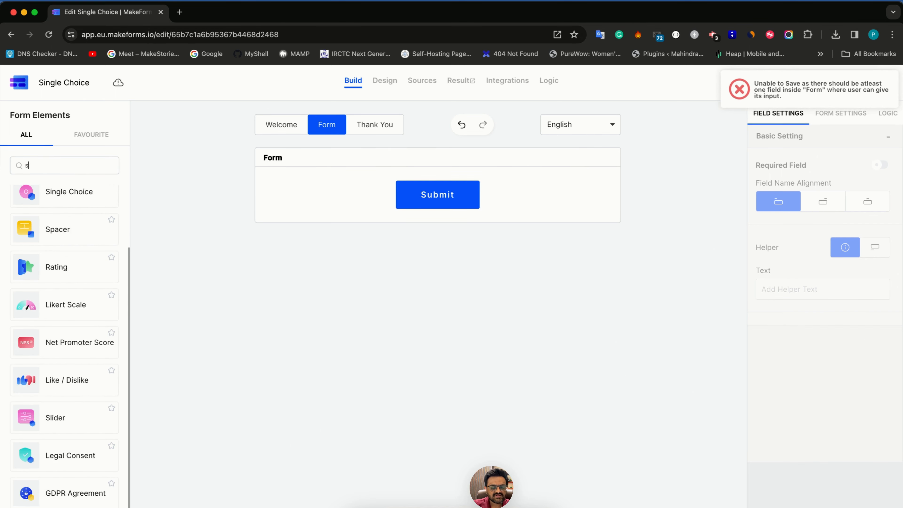
{"action": "type", "text": "ingl"}
{"action": "key", "text": "super+a"}
{"action": "key", "text": "BackSpace"}
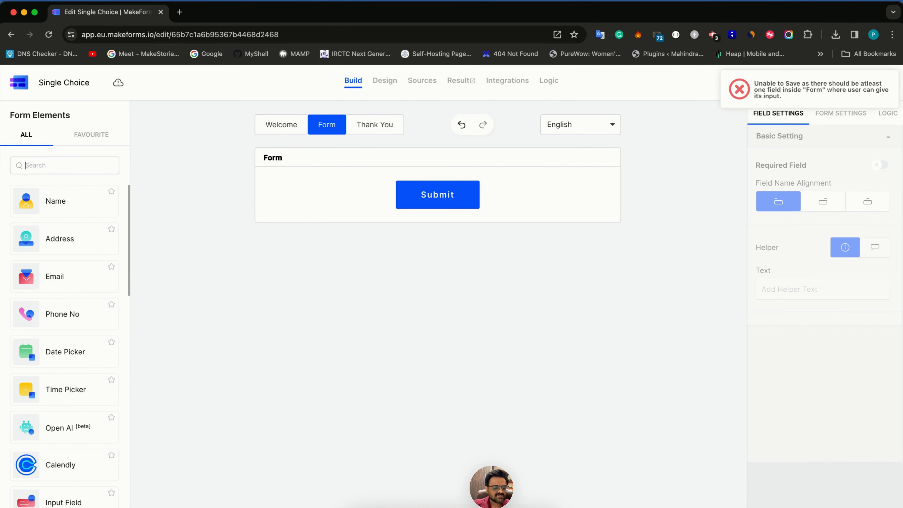
Search the form elements for "rad" and add the Single Choice element to the form above the Submit button.
{"action": "type", "text": "raf"}
{"action": "key", "text": "BackSpace"}
{"action": "type", "text": "d"}
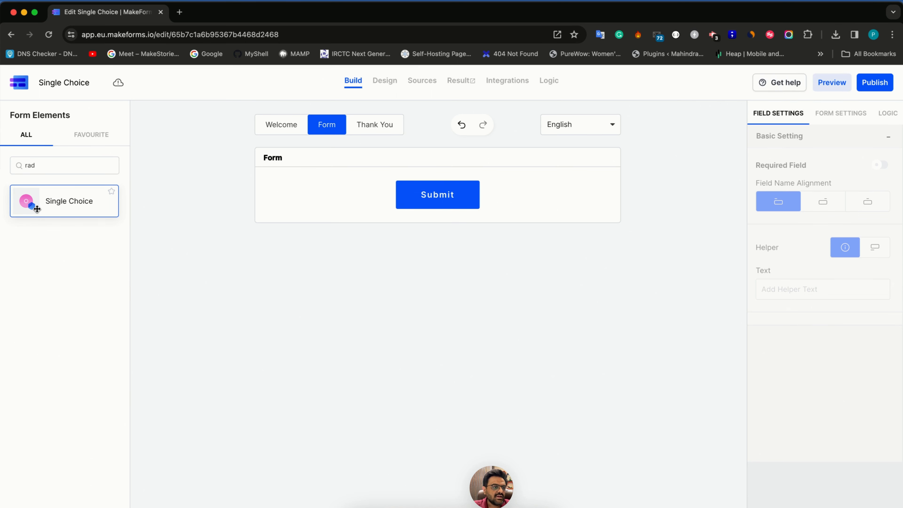
{"action": "left_click_drag", "start_coordinate": [37, 209], "coordinate": [324, 177]}
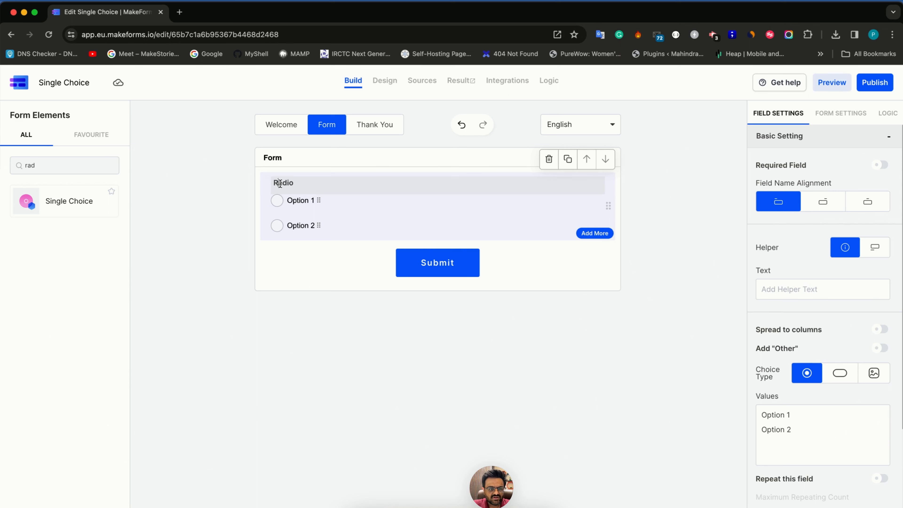
Change the single choice field's label to "What country do you live in".
{"action": "double_click", "coordinate": [279, 183]}
{"action": "type", "text": "What"}
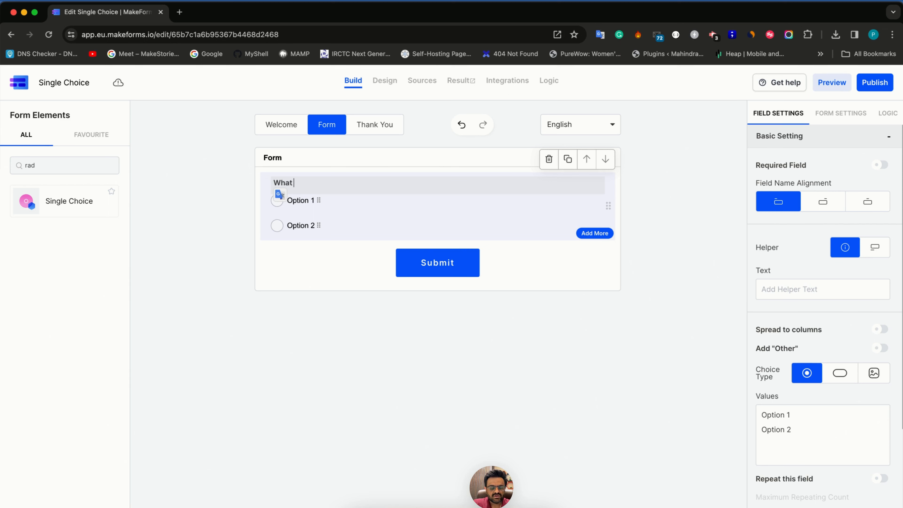
{"action": "type", "text": " country do you live in"}
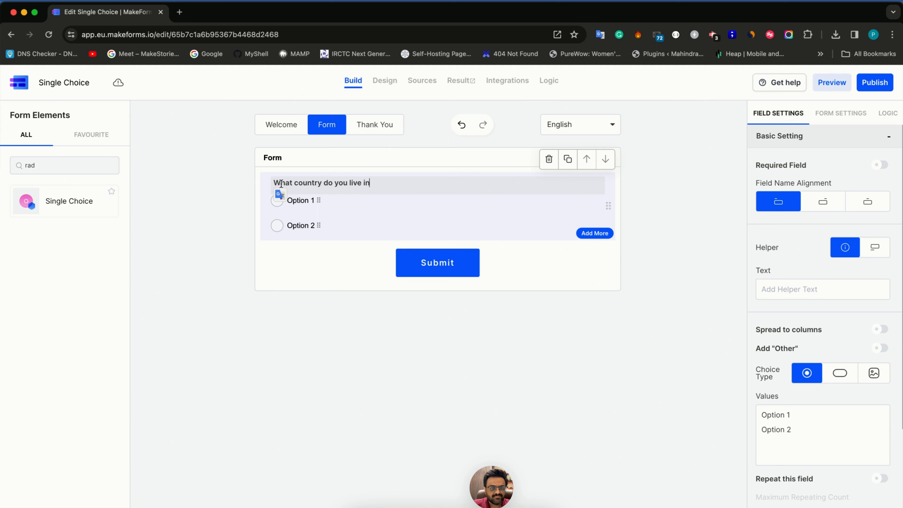
{"action": "left_click", "coordinate": [216, 258]}
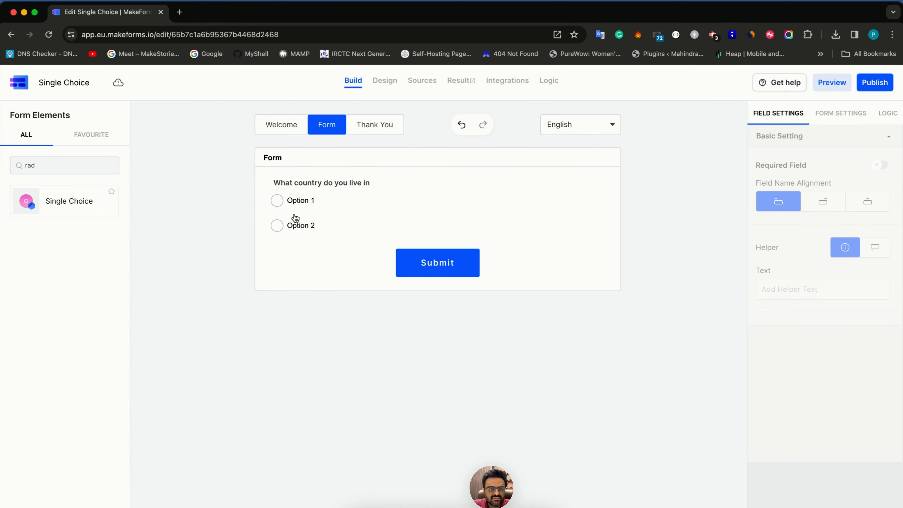
Rename the field's two default options as New York and London.
{"action": "left_click", "coordinate": [293, 200]}
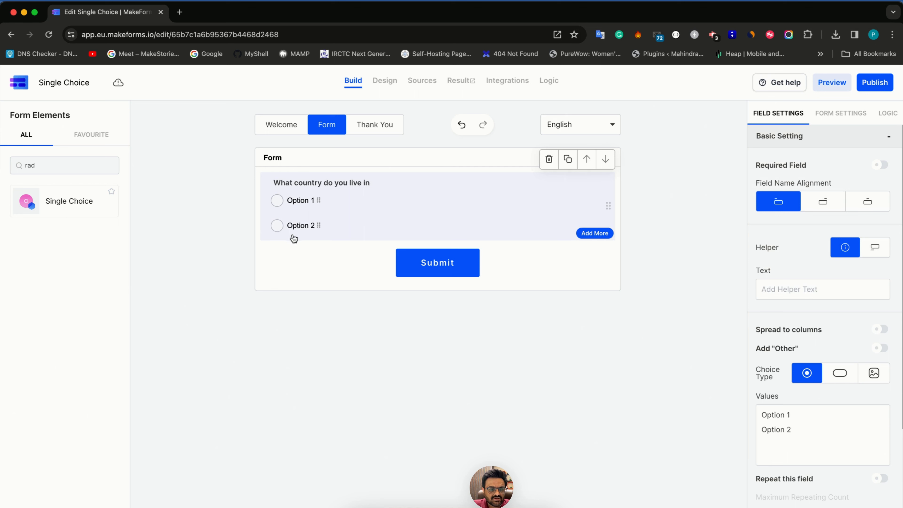
{"action": "triple_click", "coordinate": [296, 200]}
{"action": "type", "text": "N"}
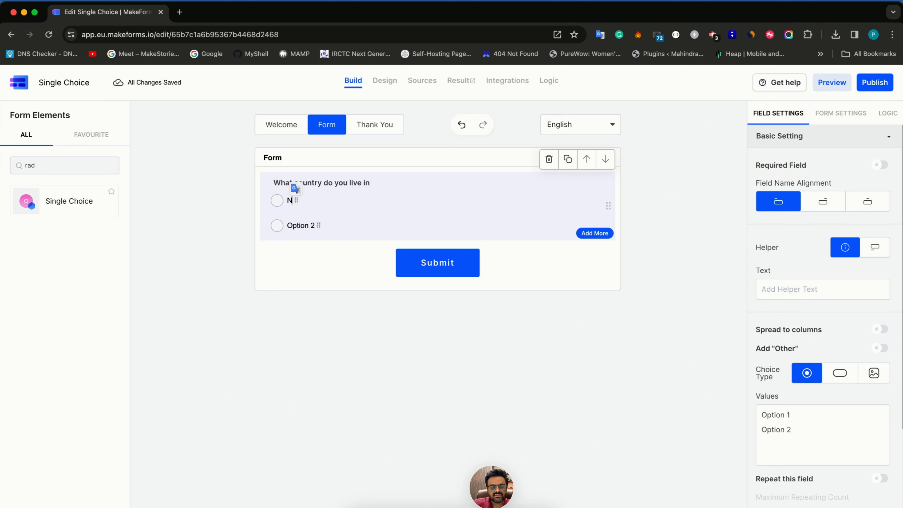
{"action": "type", "text": "ew York"}
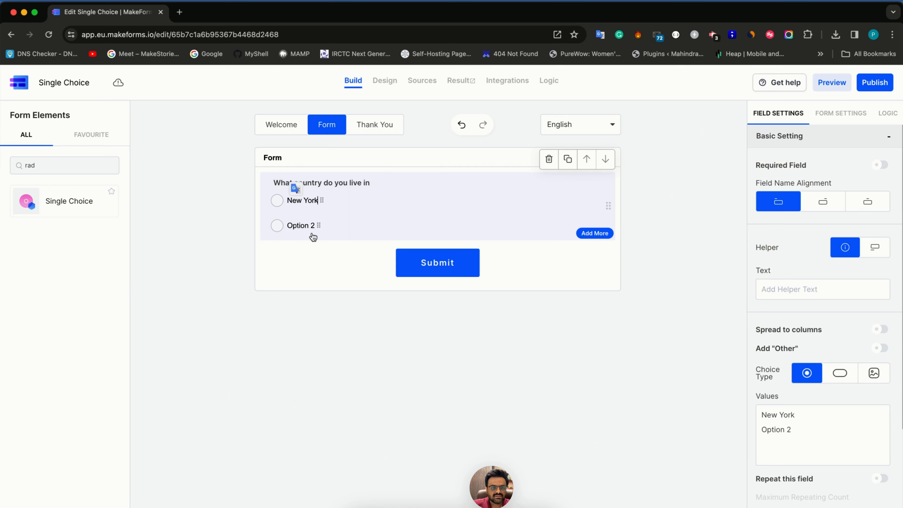
{"action": "triple_click", "coordinate": [299, 225]}
{"action": "type", "text": "London"}
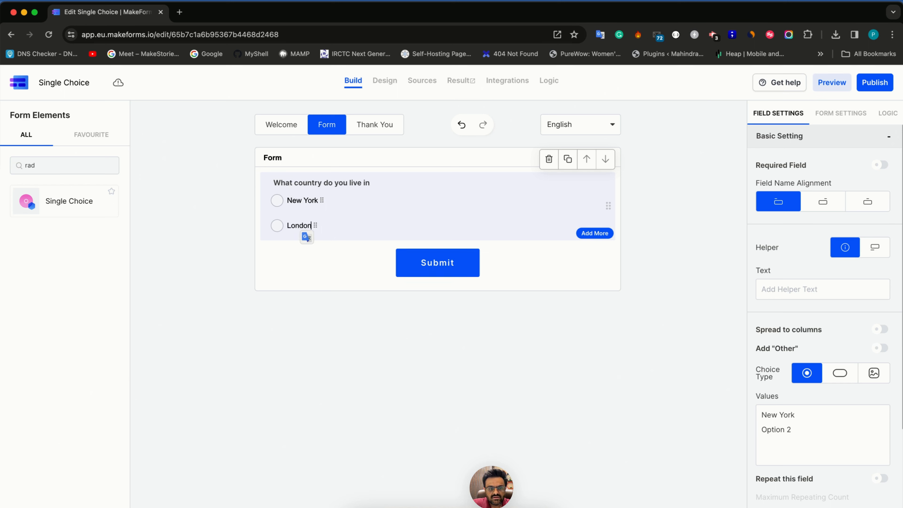
Add three more options below London, named Berlin, Toronto and Beijing.
{"action": "left_click", "coordinate": [588, 234]}
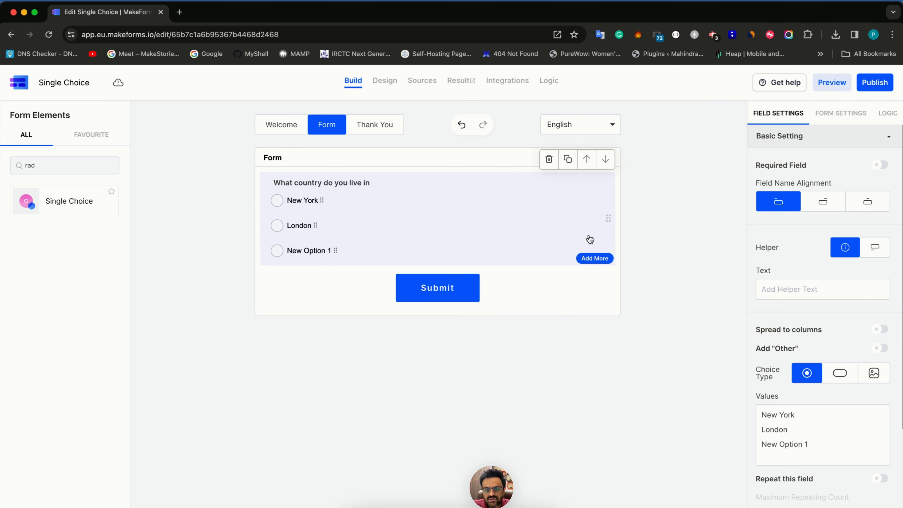
{"action": "triple_click", "coordinate": [320, 250]}
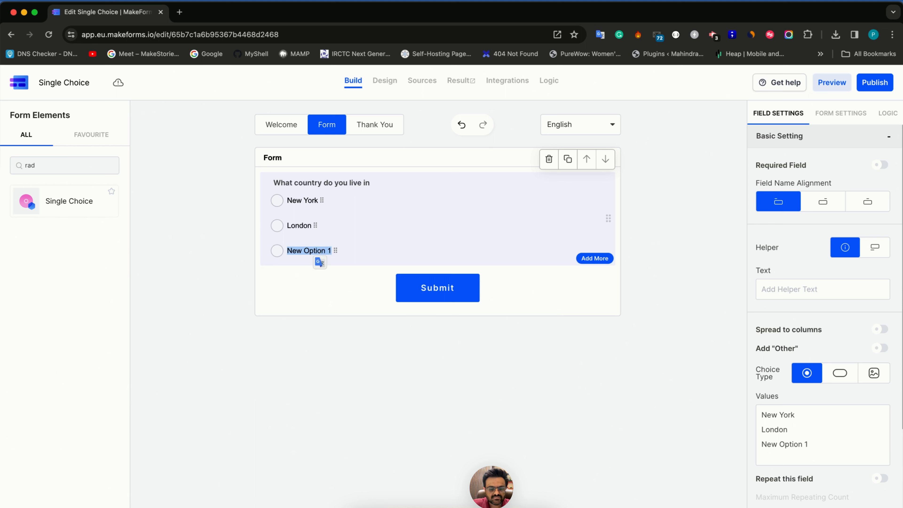
{"action": "type", "text": "Berlin"}
{"action": "left_click", "coordinate": [604, 258]}
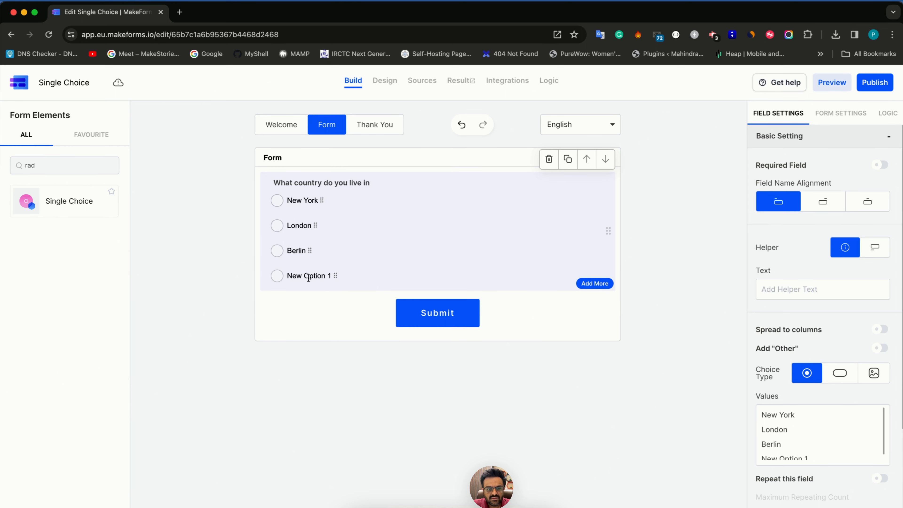
{"action": "triple_click", "coordinate": [302, 276]}
{"action": "type", "text": "Toronto"}
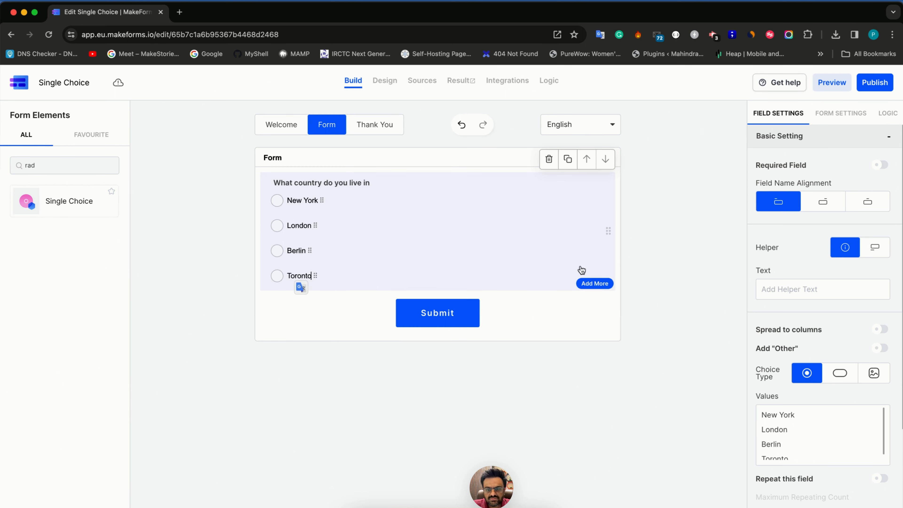
{"action": "left_click", "coordinate": [595, 283]}
{"action": "left_click_drag", "start_coordinate": [286, 300], "coordinate": [308, 296]}
{"action": "triple_click", "coordinate": [308, 296]}
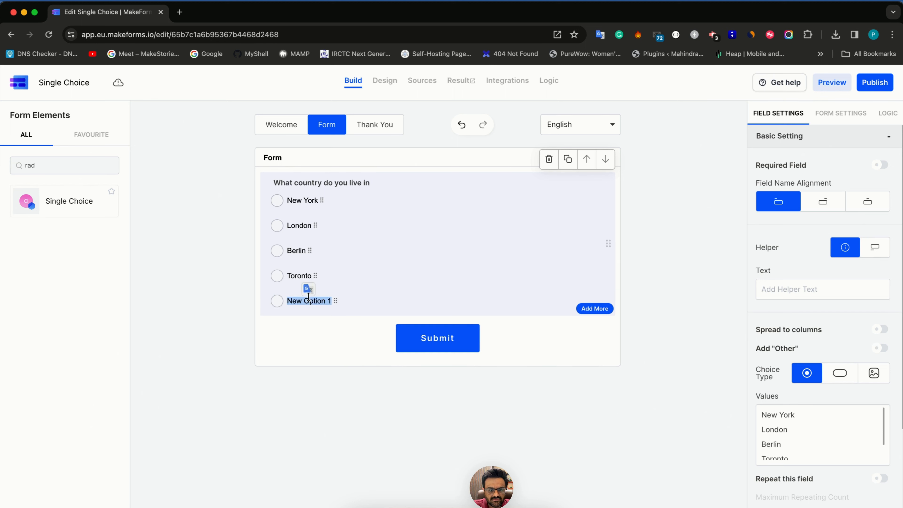
{"action": "type", "text": "Beijing"}
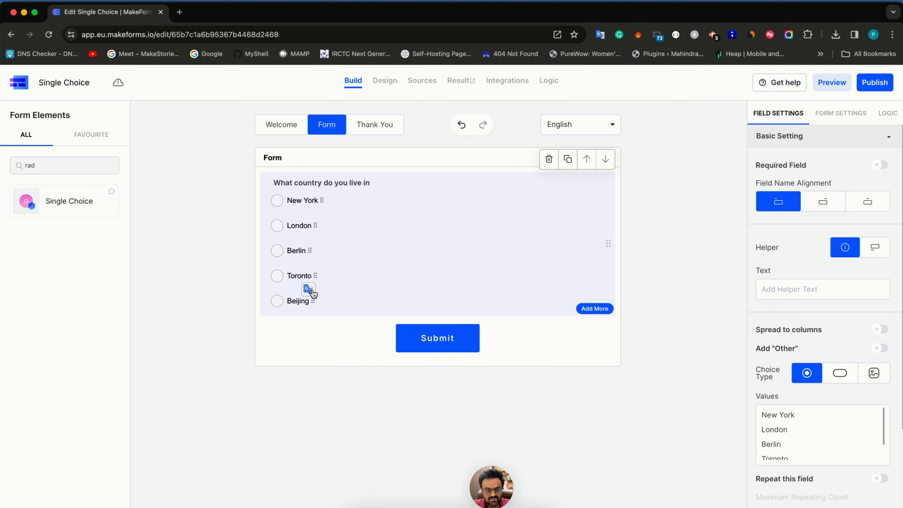
{"action": "left_click", "coordinate": [249, 305]}
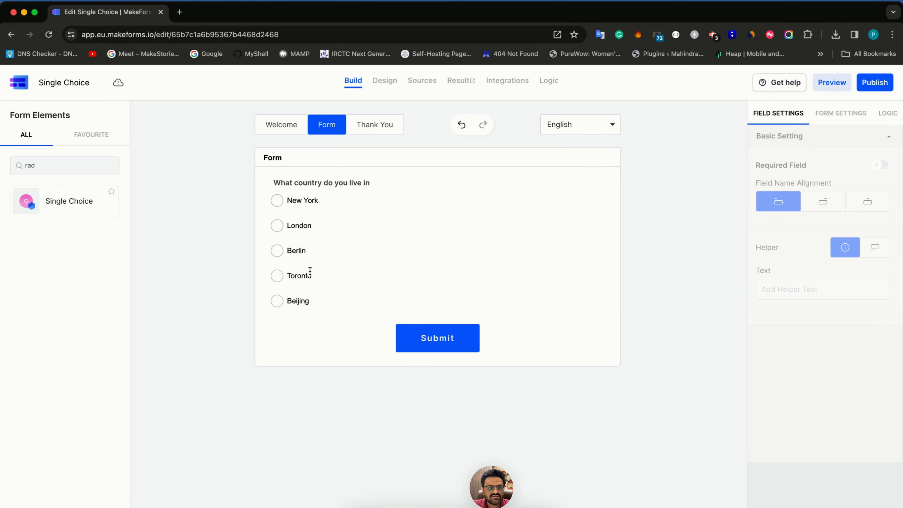
Reorder the options on the form as Berlin, Toronto, London, New York, Beijing.
{"action": "left_click", "coordinate": [306, 255]}
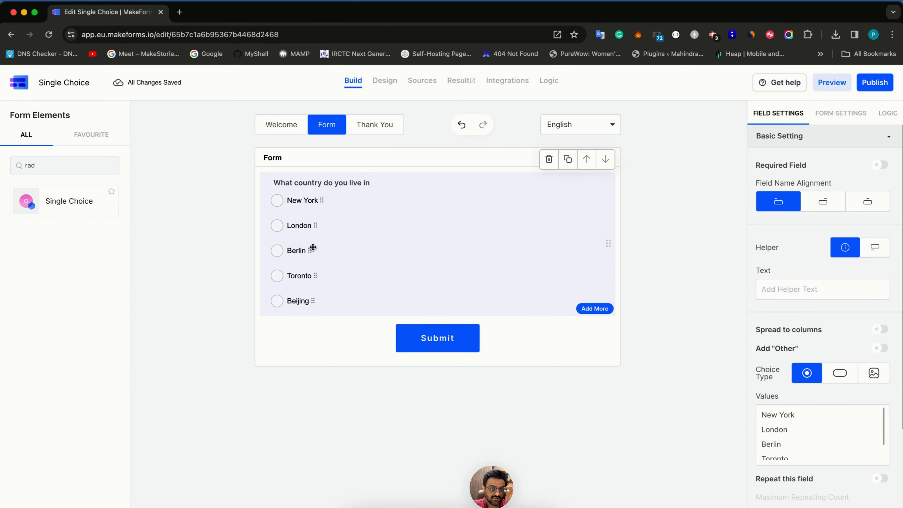
{"action": "left_click_drag", "start_coordinate": [312, 251], "coordinate": [317, 226]}
Append Mumbai and Amsterdam on separate lines at the end of the field's list of values.
{"action": "scroll", "coordinate": [762, 412], "scroll_direction": "down", "scroll_amount": 3}
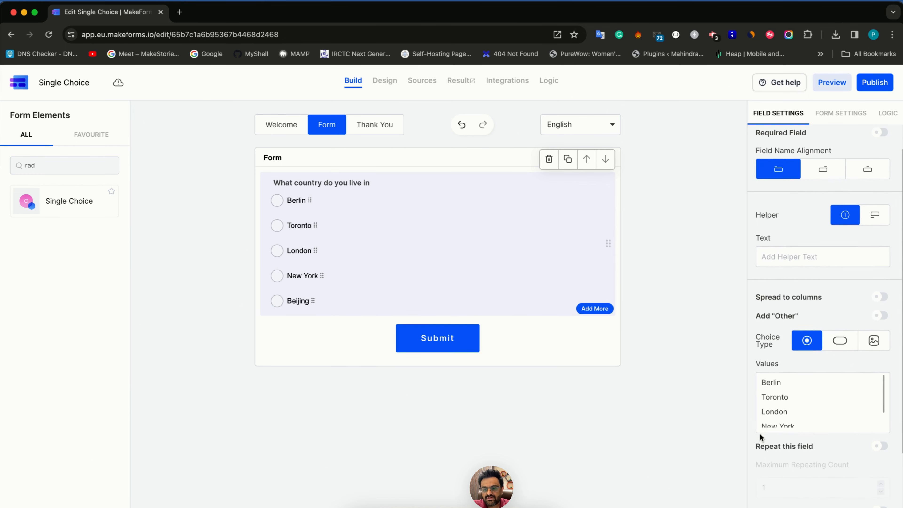
{"action": "left_click", "coordinate": [796, 394]}
{"action": "scroll", "coordinate": [796, 394], "scroll_direction": "down", "scroll_amount": 2}
{"action": "scroll", "coordinate": [796, 394], "scroll_direction": "up", "scroll_amount": 2}
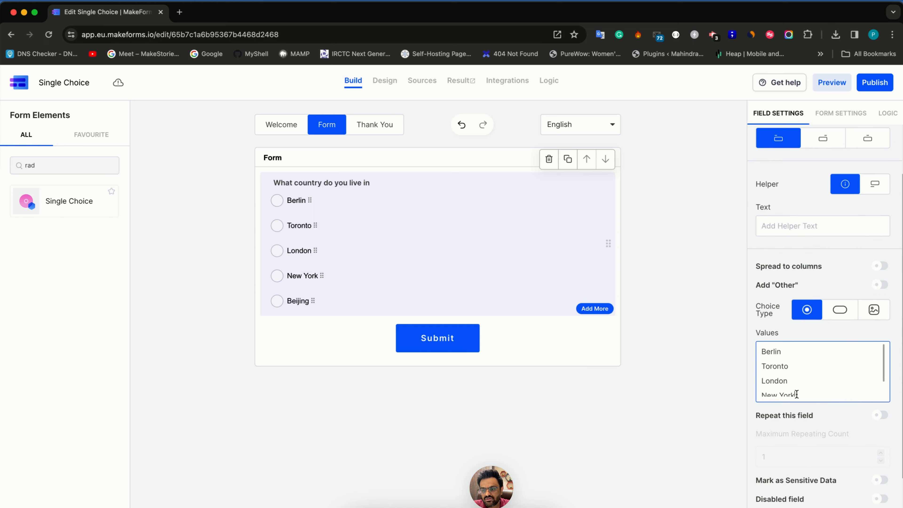
{"action": "scroll", "coordinate": [796, 394], "scroll_direction": "down", "scroll_amount": 2}
{"action": "key", "text": "Return"}
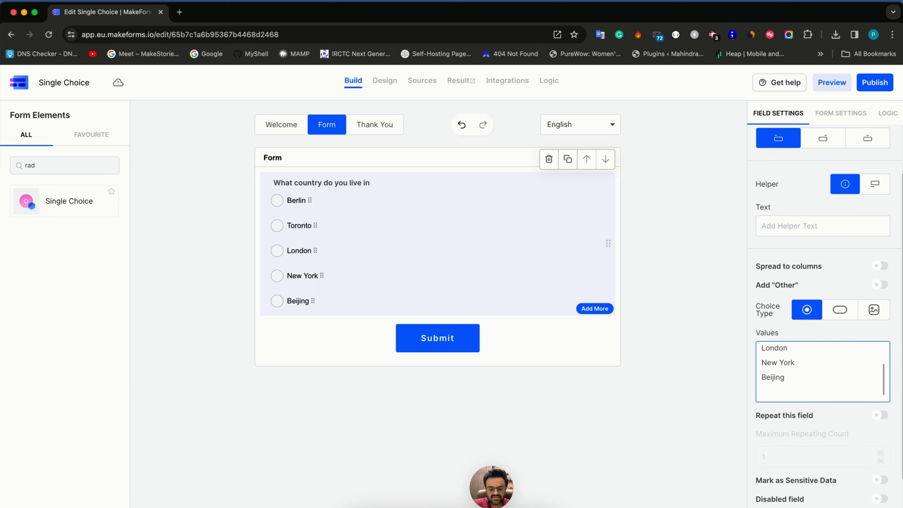
{"action": "type", "text": "Mumbai"}
{"action": "key", "text": "Return"}
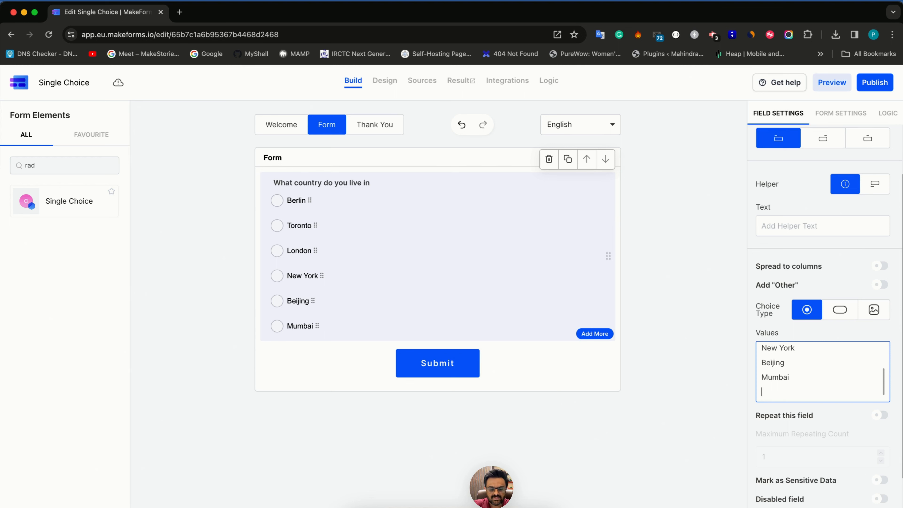
{"action": "type", "text": "Amsterdam"}
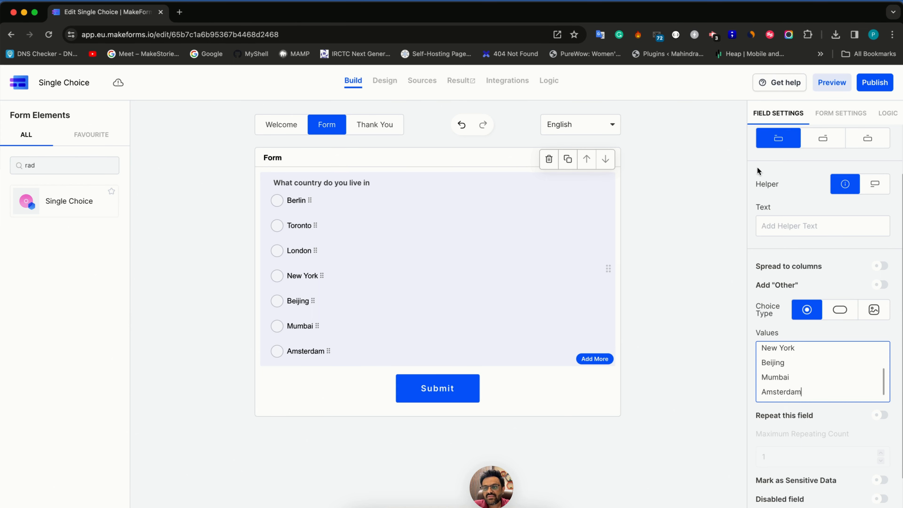
Make the country question a required field.
{"action": "scroll", "coordinate": [757, 170], "scroll_direction": "up", "scroll_amount": 2}
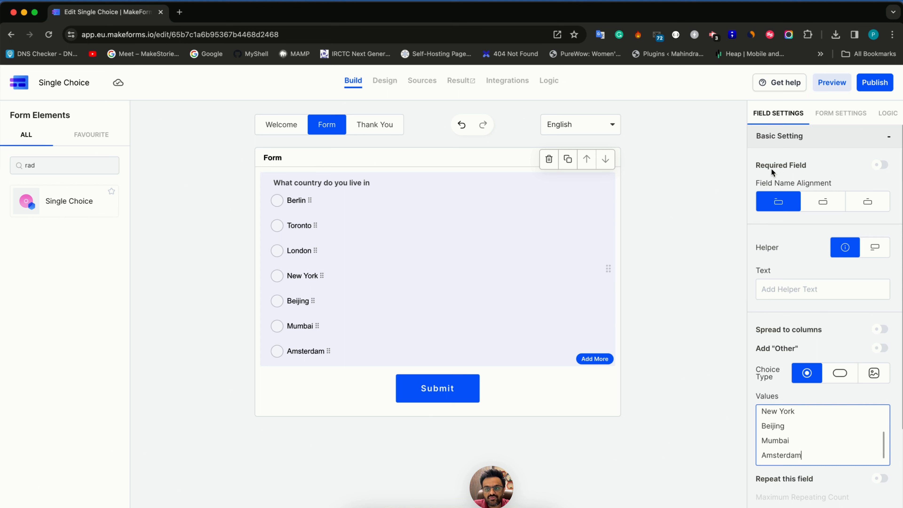
{"action": "left_click", "coordinate": [881, 164]}
Try the right and centre alignments for the field name and return it to left alignment.
{"action": "left_click", "coordinate": [817, 202]}
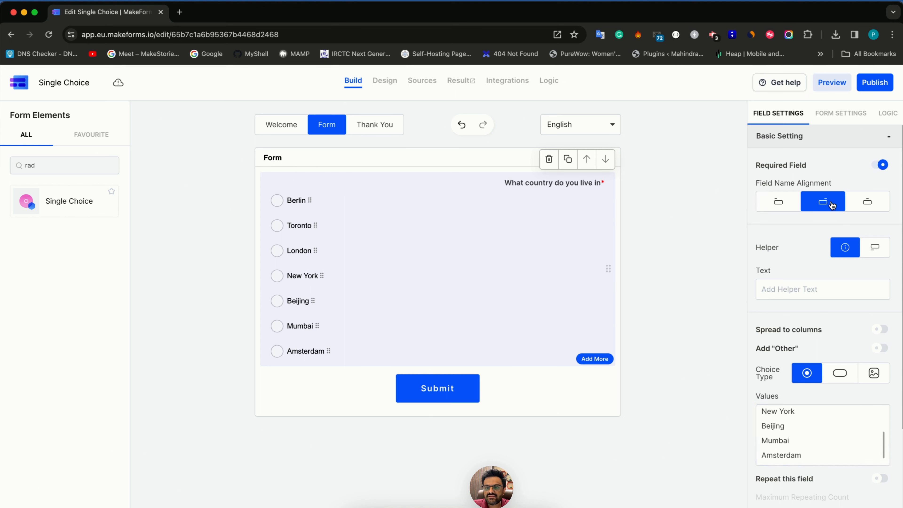
{"action": "left_click", "coordinate": [867, 203]}
{"action": "left_click", "coordinate": [796, 201]}
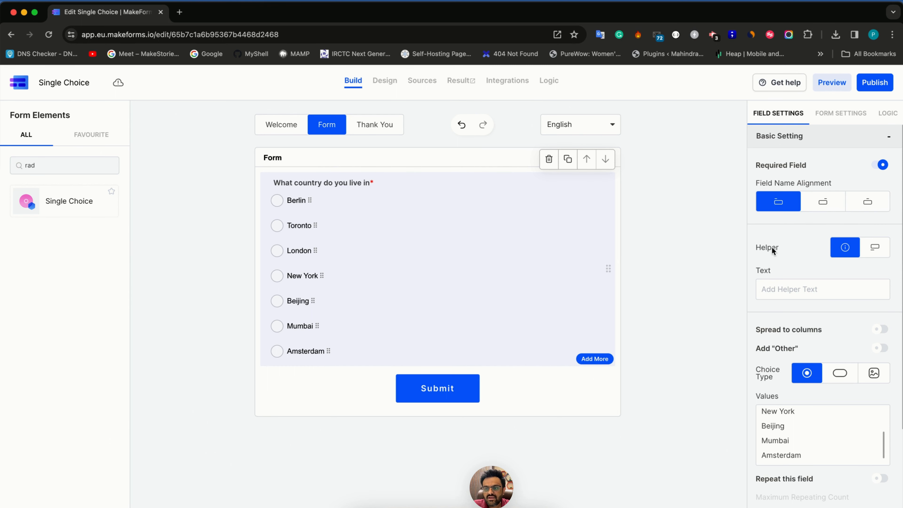
Add the helper text "Select the country" to the question and preview its tooltip beside the label.
{"action": "left_click", "coordinate": [772, 289]}
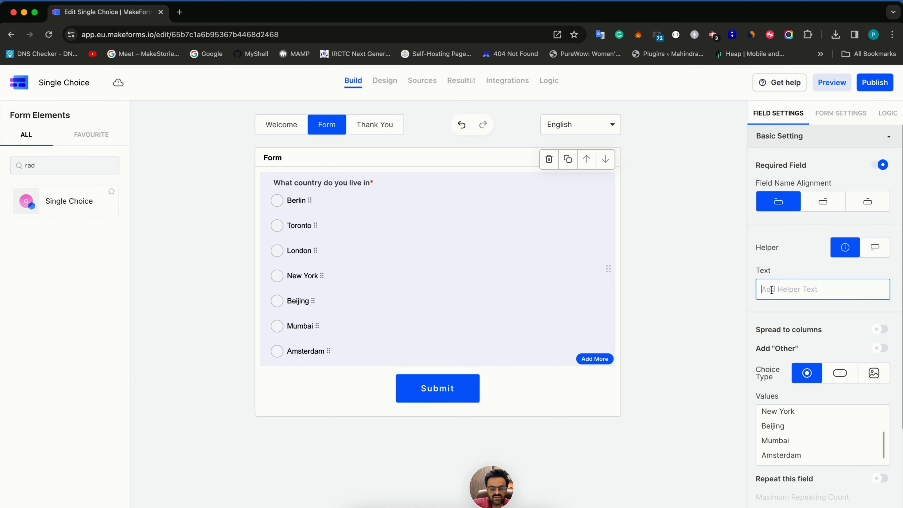
{"action": "type", "text": "Select the c"}
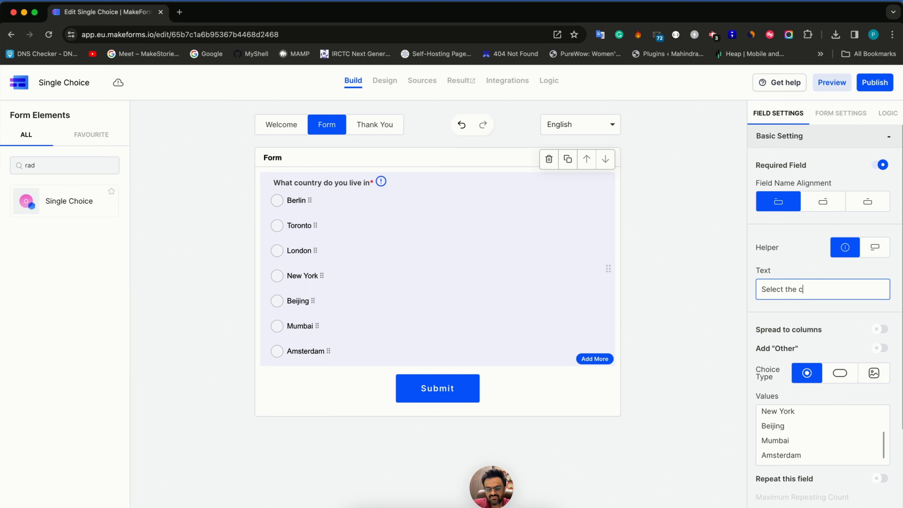
{"action": "type", "text": "ountry"}
{"action": "mouse_move", "coordinate": [381, 183]}
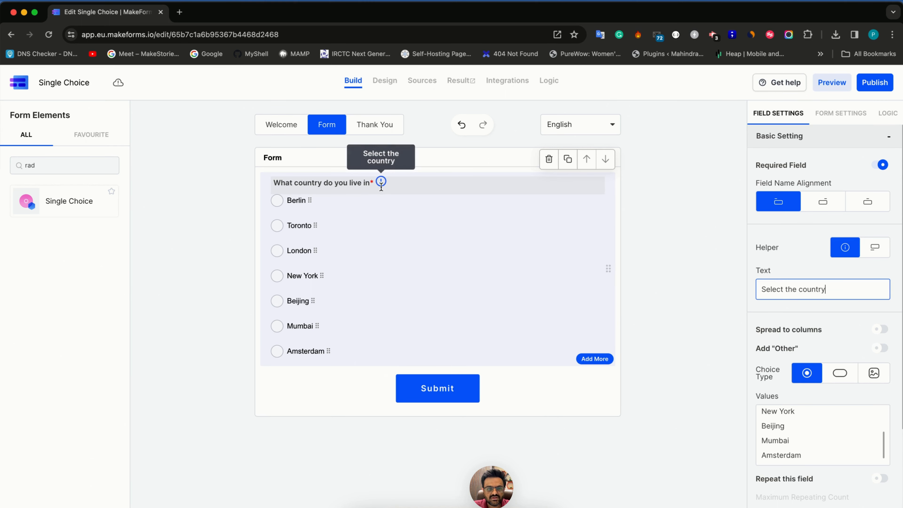
Try displaying the helper text below the options and switch it back to the info tooltip style.
{"action": "left_click", "coordinate": [869, 251]}
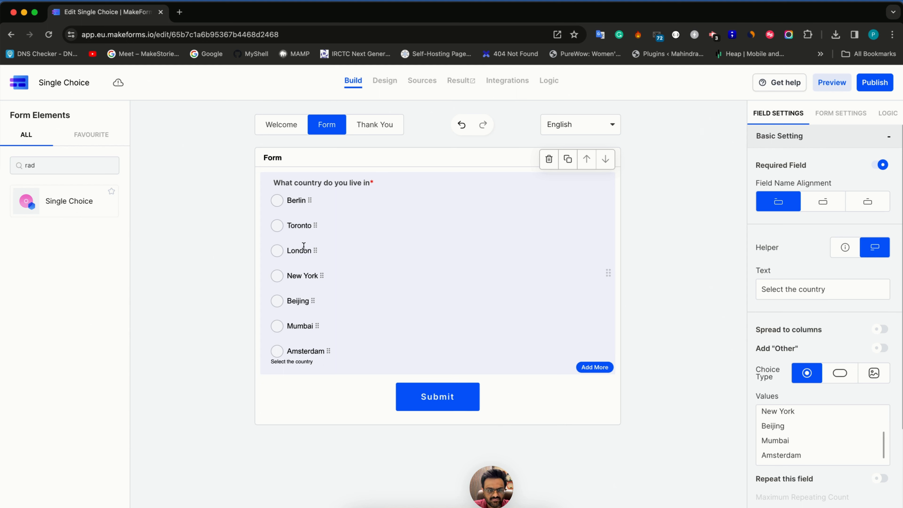
{"action": "left_click", "coordinate": [845, 250]}
{"action": "scroll", "coordinate": [795, 337], "scroll_direction": "down", "scroll_amount": 3}
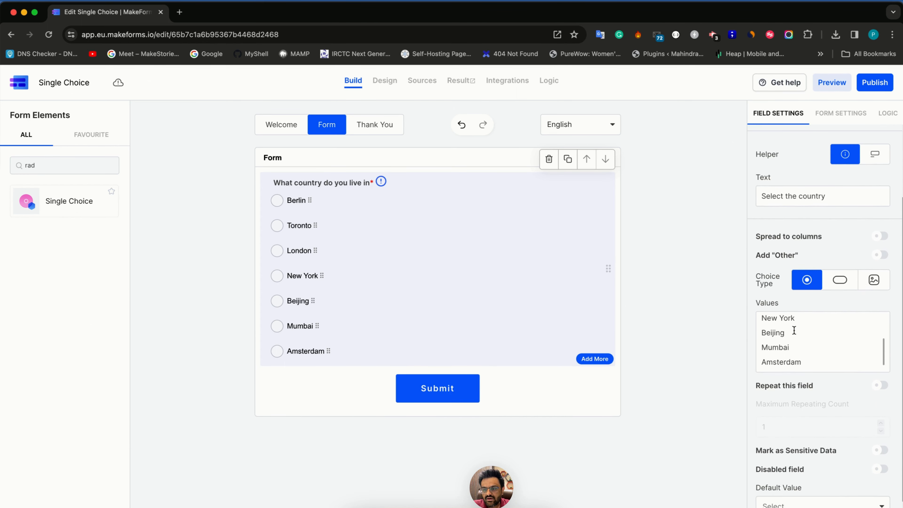
Try spreading the city options into columns and return them to a stacked list.
{"action": "left_click", "coordinate": [879, 237]}
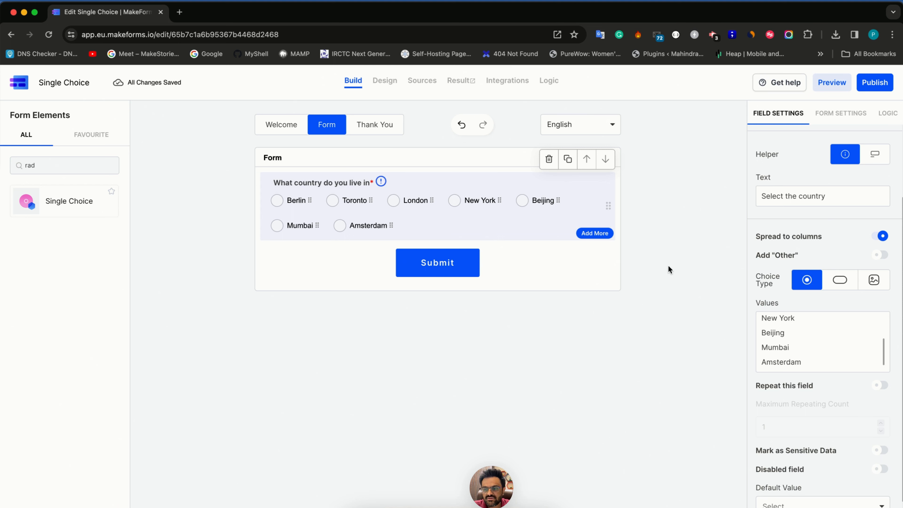
{"action": "left_click", "coordinate": [875, 240]}
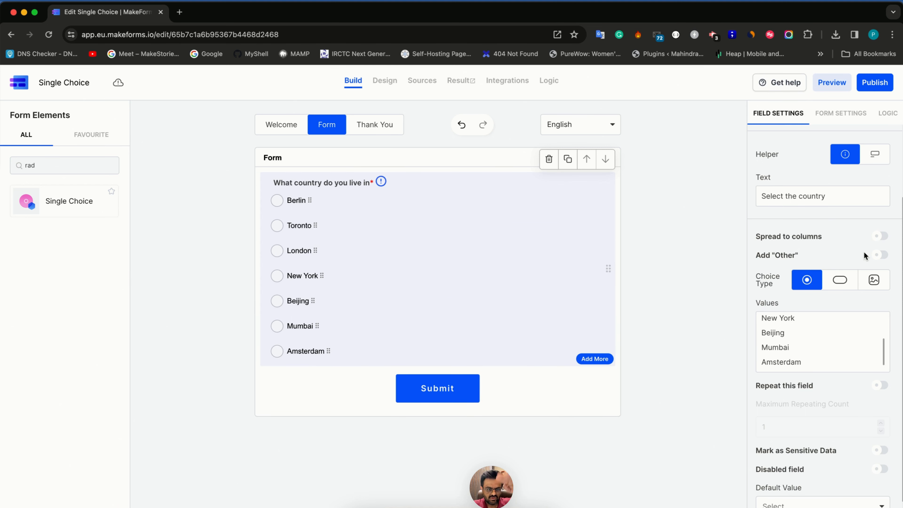
Add an "Other" option to the country question and test its free-text box in the design preview.
{"action": "scroll", "coordinate": [853, 271], "scroll_direction": "down", "scroll_amount": 1}
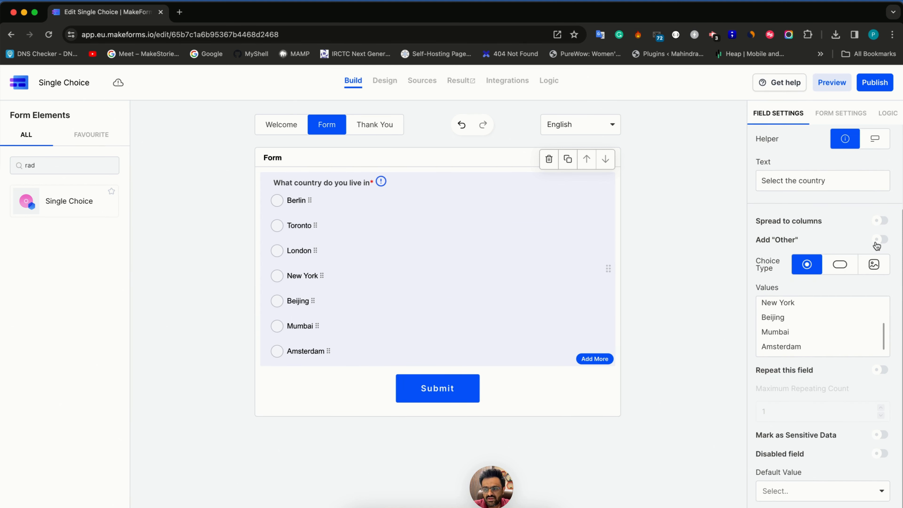
{"action": "left_click", "coordinate": [877, 243]}
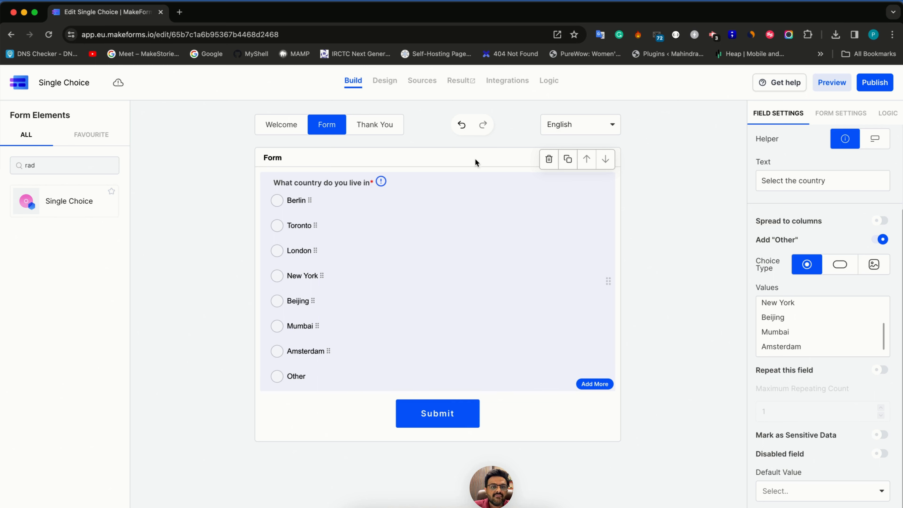
{"action": "left_click", "coordinate": [387, 86]}
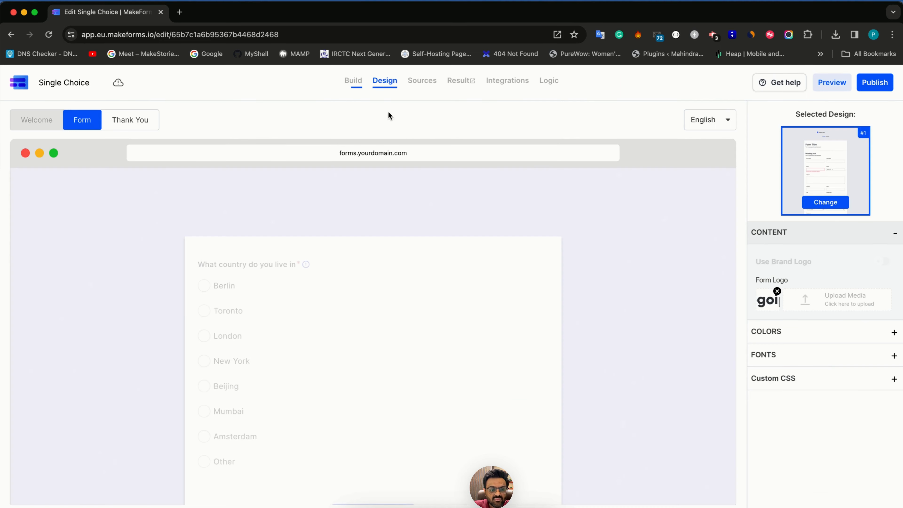
{"action": "left_click", "coordinate": [231, 458]}
{"action": "scroll", "coordinate": [223, 427], "scroll_direction": "down", "scroll_amount": 3}
{"action": "left_click", "coordinate": [219, 399]}
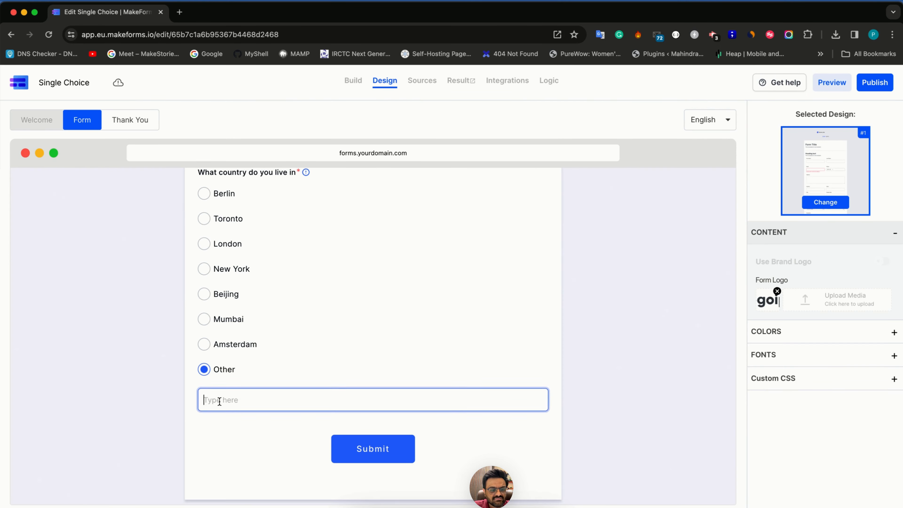
Return to building the form and try the button choice type, with the options spread into columns and stacked again.
{"action": "left_click", "coordinate": [353, 80]}
{"action": "scroll", "coordinate": [817, 356], "scroll_direction": "down", "scroll_amount": 2}
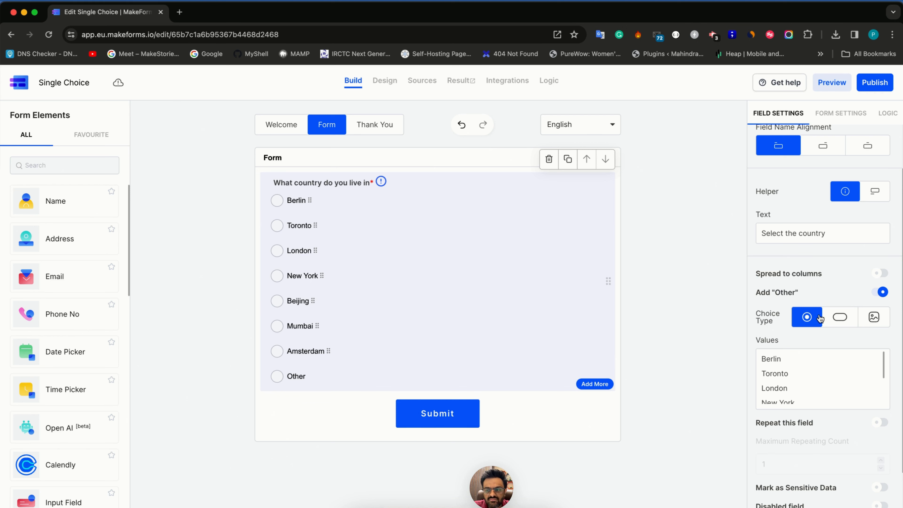
{"action": "left_click", "coordinate": [840, 318]}
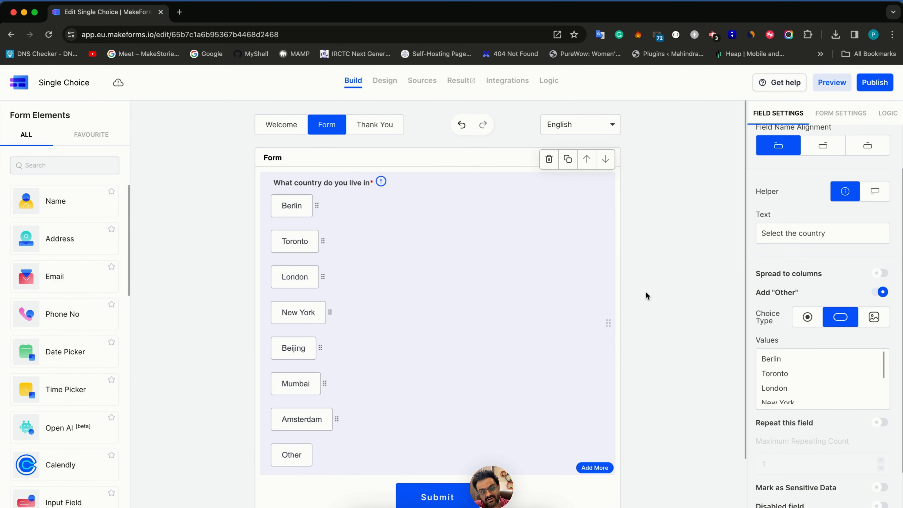
{"action": "left_click", "coordinate": [876, 279]}
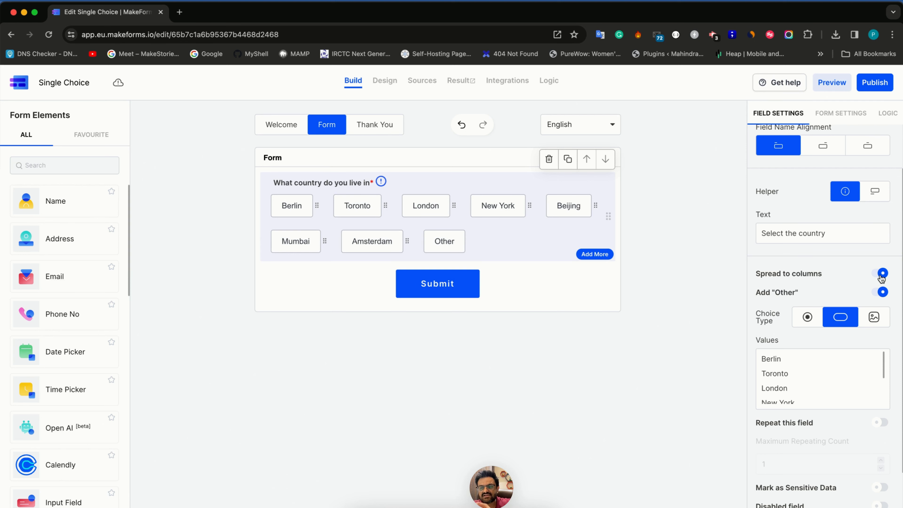
{"action": "left_click", "coordinate": [881, 276]}
{"action": "scroll", "coordinate": [857, 341], "scroll_direction": "down", "scroll_amount": 1}
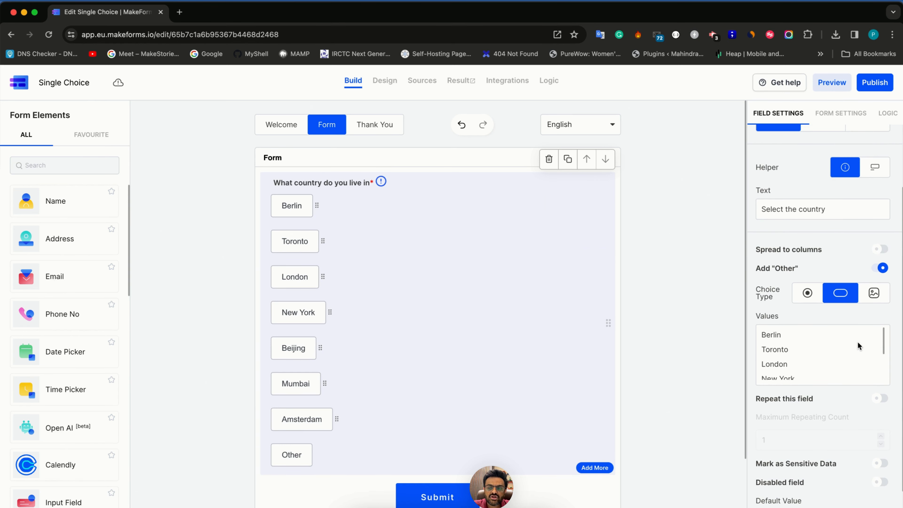
{"action": "scroll", "coordinate": [857, 341], "scroll_direction": "down", "scroll_amount": 1}
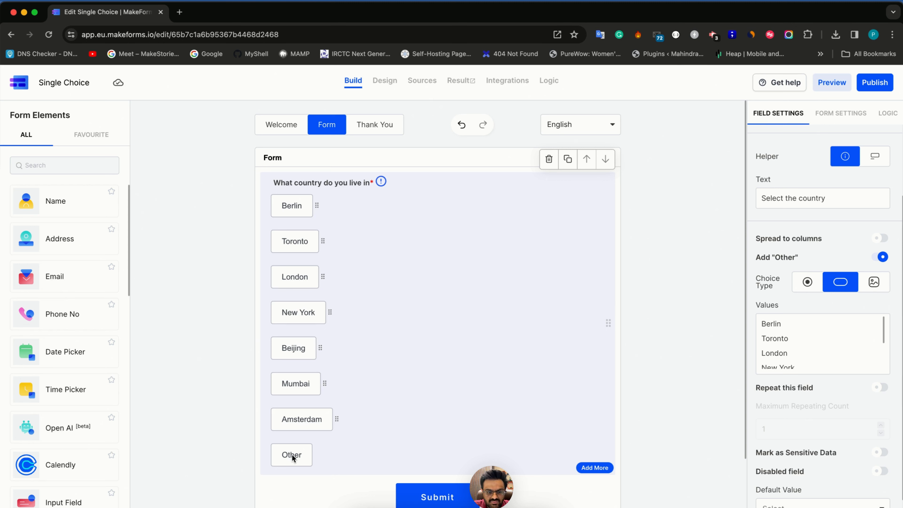
Change the question's choice type to images and spread the options into columns.
{"action": "left_click", "coordinate": [874, 282]}
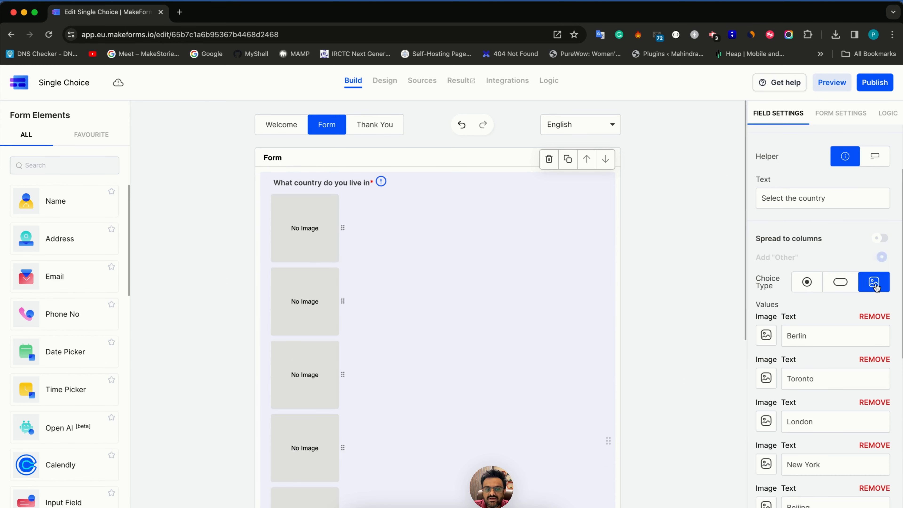
{"action": "scroll", "coordinate": [839, 253], "scroll_direction": "down", "scroll_amount": 3}
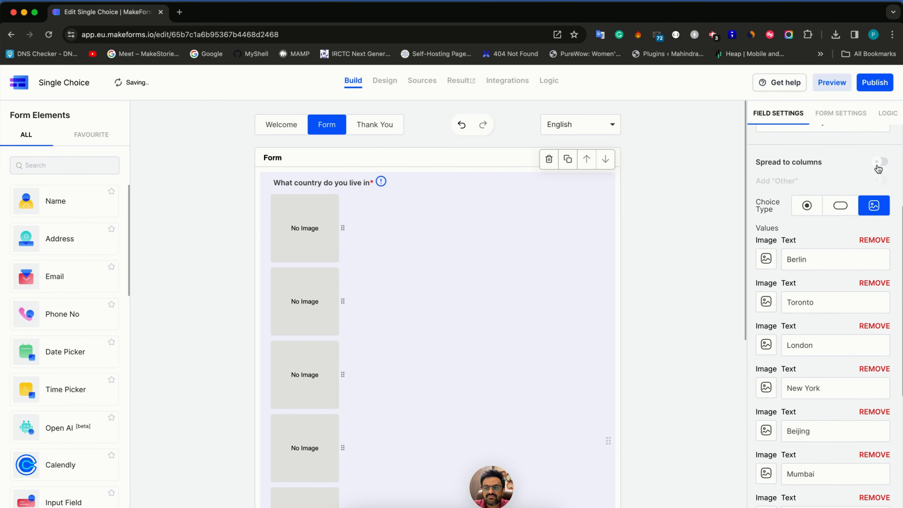
{"action": "left_click", "coordinate": [880, 162]}
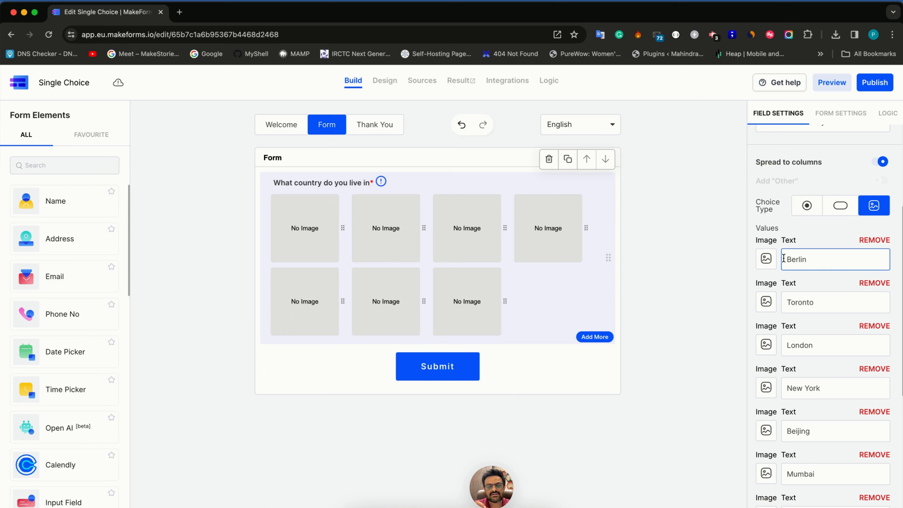
Search the stock photos for "berlin" and assign the close-up TV tower photo to the Berlin option.
{"action": "left_click", "coordinate": [773, 267]}
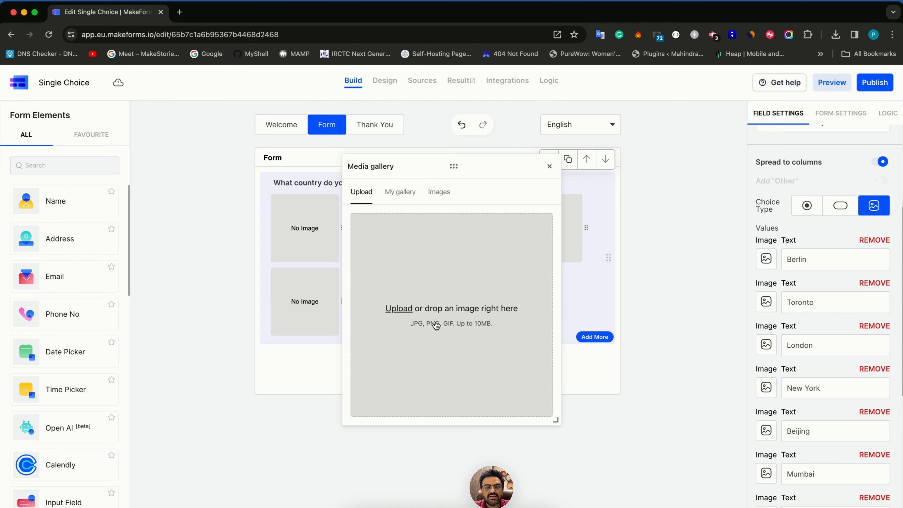
{"action": "left_click", "coordinate": [439, 193]}
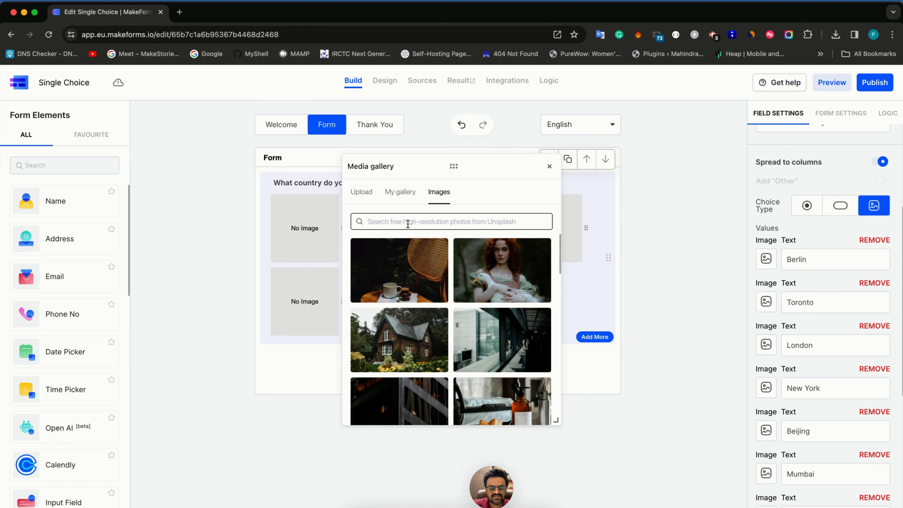
{"action": "type", "text": "berlin"}
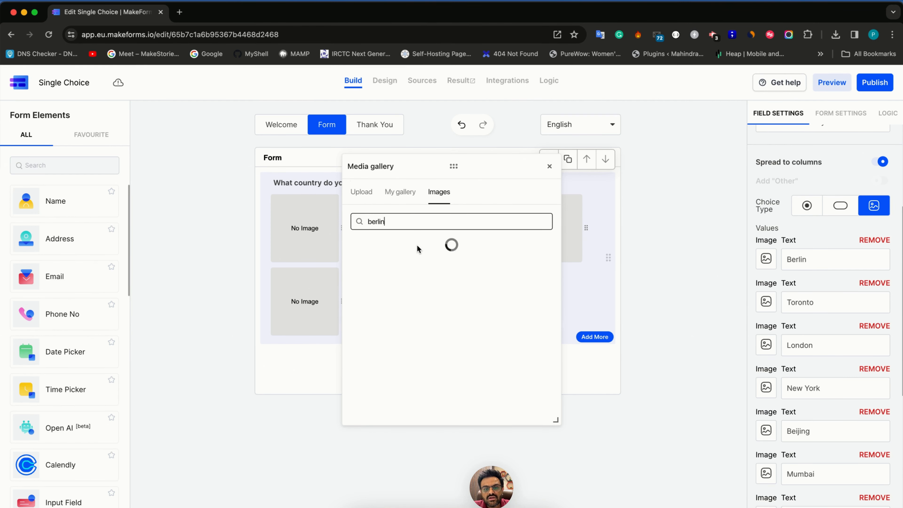
{"action": "left_click", "coordinate": [401, 332]}
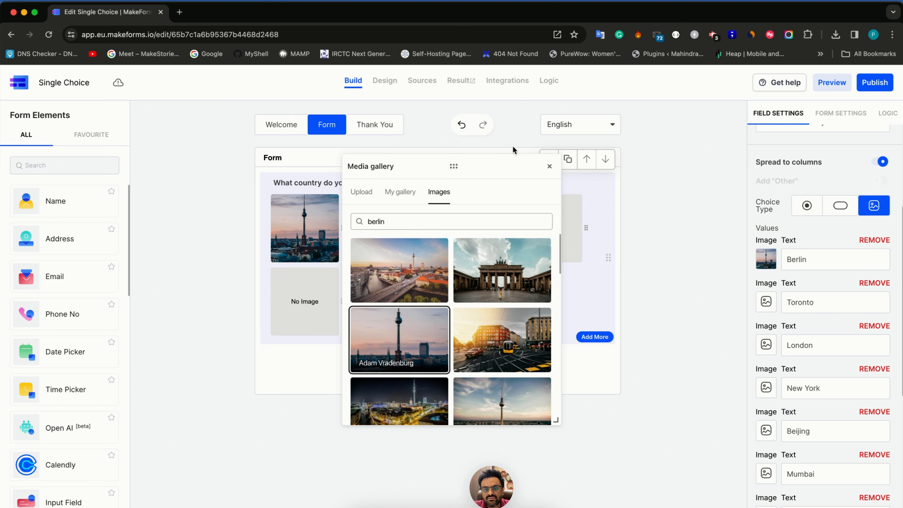
{"action": "left_click", "coordinate": [549, 166]}
Search the stock photos for "Toronto" and assign the sunset skyline over the water to the Toronto option.
{"action": "left_click", "coordinate": [766, 302]}
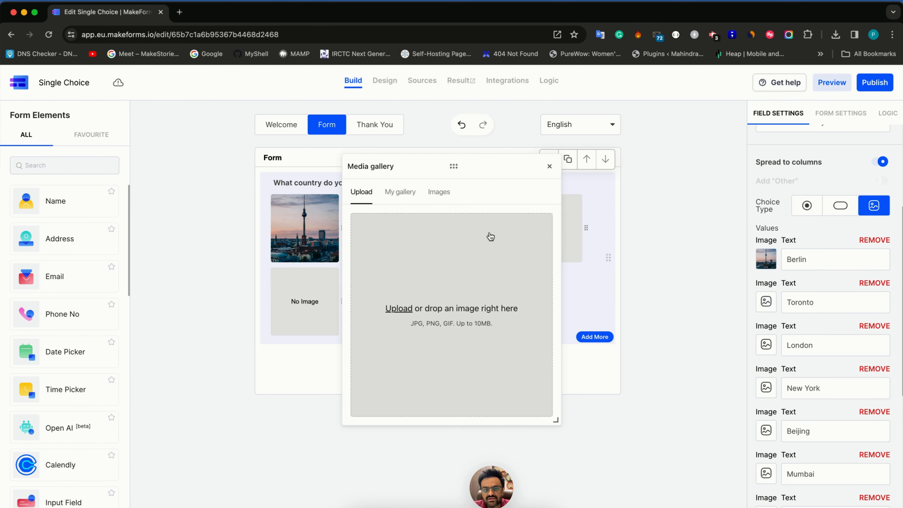
{"action": "left_click", "coordinate": [438, 192]}
{"action": "left_click", "coordinate": [426, 222]}
{"action": "type", "text": "Toronto"}
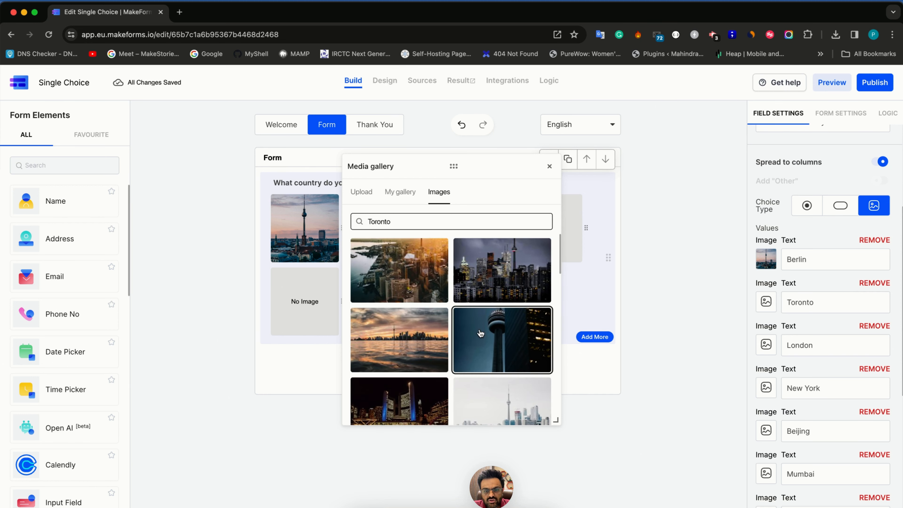
{"action": "left_click", "coordinate": [437, 337]}
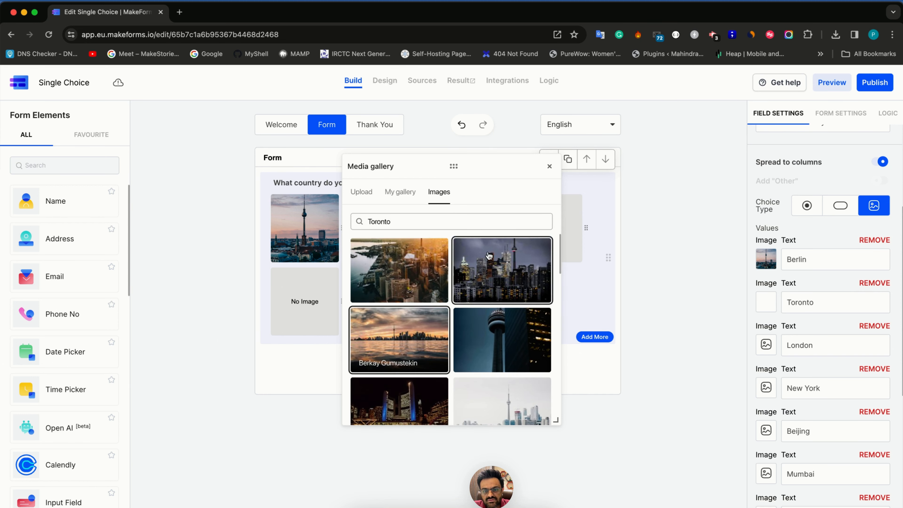
{"action": "left_click", "coordinate": [549, 166]}
Search the stock photos for "london" and assign the Tower Bridge photo to the London option.
{"action": "left_click", "coordinate": [766, 344]}
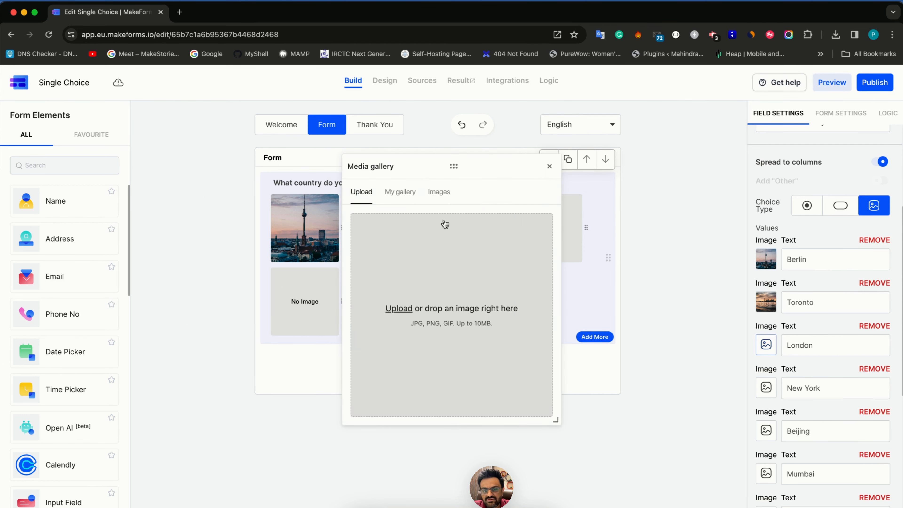
{"action": "left_click", "coordinate": [438, 192]}
{"action": "type", "text": "london"}
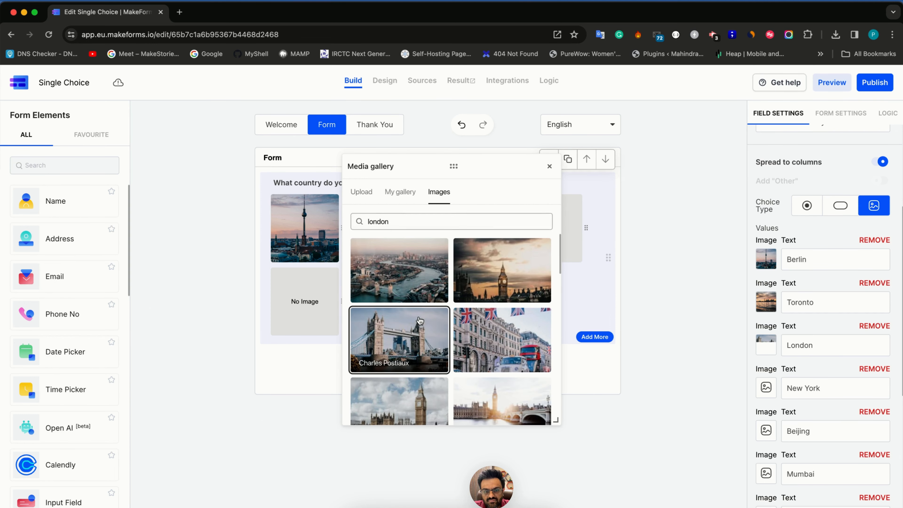
{"action": "left_click", "coordinate": [419, 320]}
{"action": "left_click", "coordinate": [549, 166]}
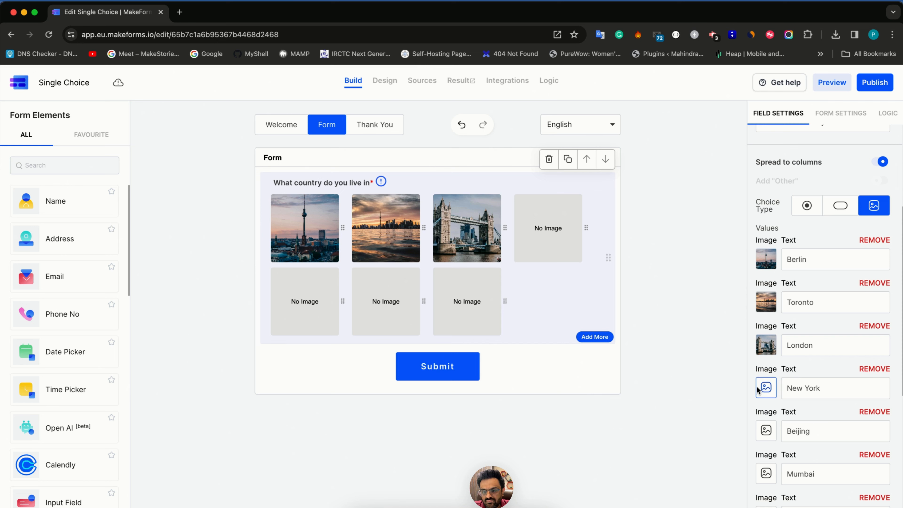
Search the stock photos for "New York" and assign the skyline photo with the orange sky to the New York option.
{"action": "left_click", "coordinate": [764, 388]}
{"action": "left_click", "coordinate": [439, 193]}
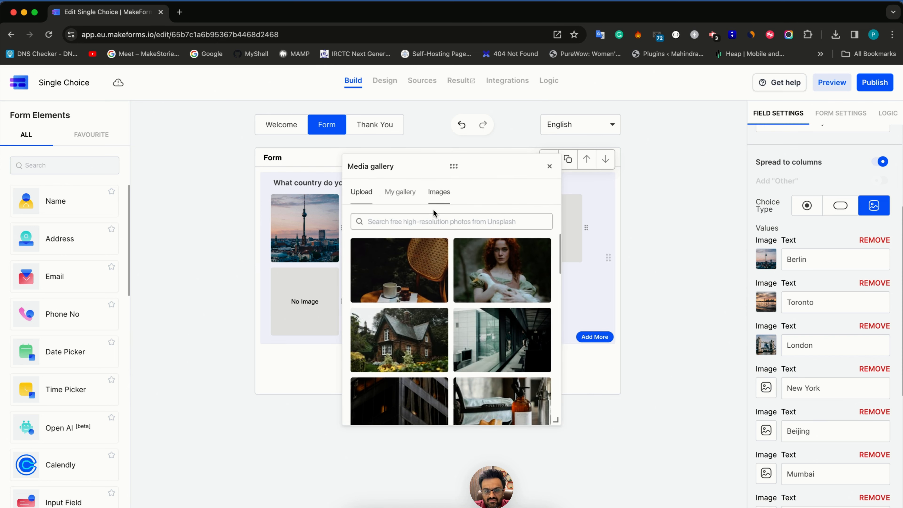
{"action": "left_click", "coordinate": [409, 221]}
{"action": "type", "text": "New York"}
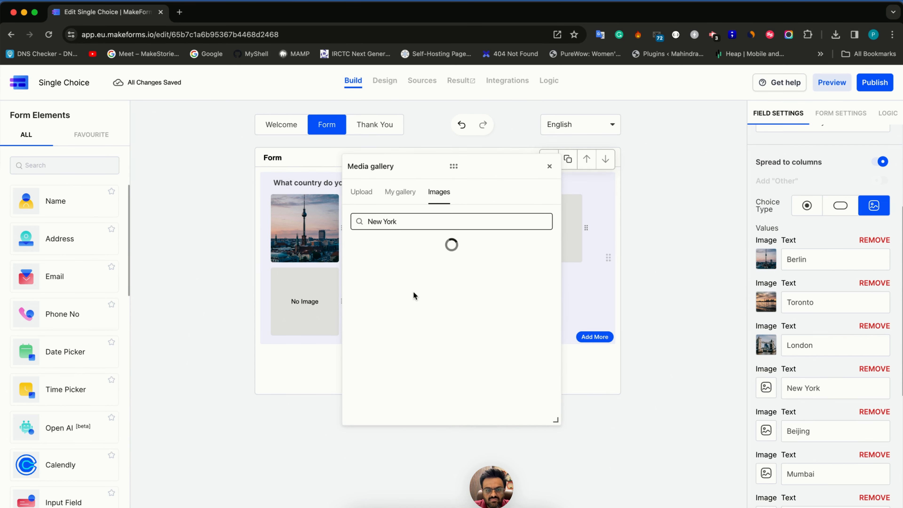
{"action": "left_click", "coordinate": [400, 340]}
{"action": "left_click", "coordinate": [549, 166]}
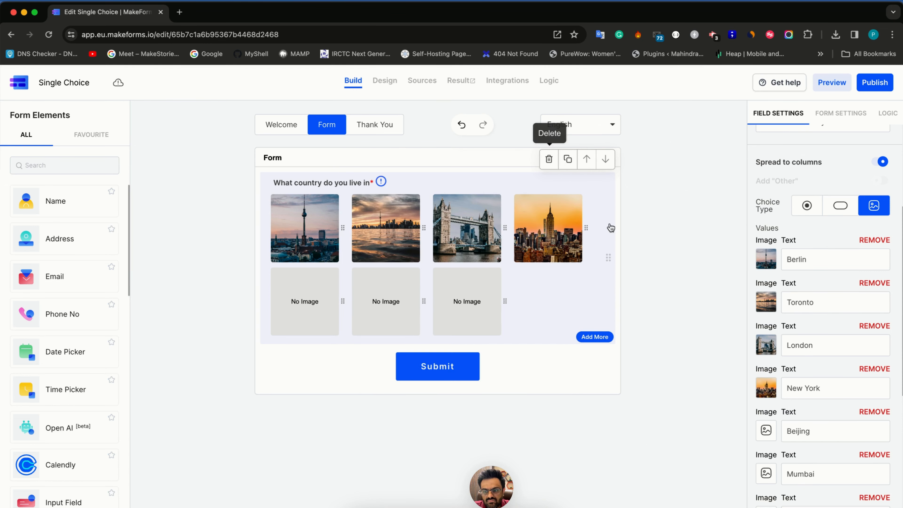
Search the stock photos for "beijing" and assign the photo of the tall curved skyscrapers to the Beijing option.
{"action": "scroll", "coordinate": [762, 409], "scroll_direction": "down", "scroll_amount": 4}
{"action": "left_click", "coordinate": [763, 300]}
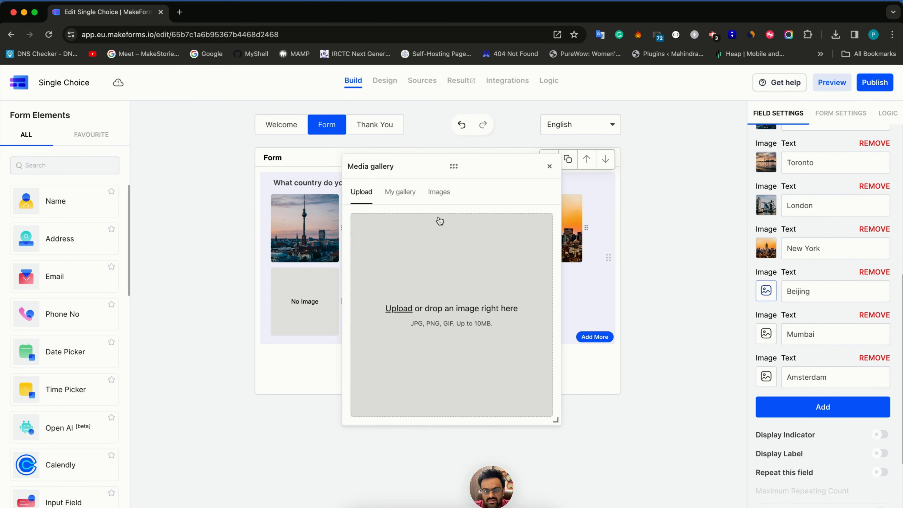
{"action": "left_click", "coordinate": [438, 192]}
{"action": "left_click", "coordinate": [422, 221]}
{"action": "type", "text": "beijing"}
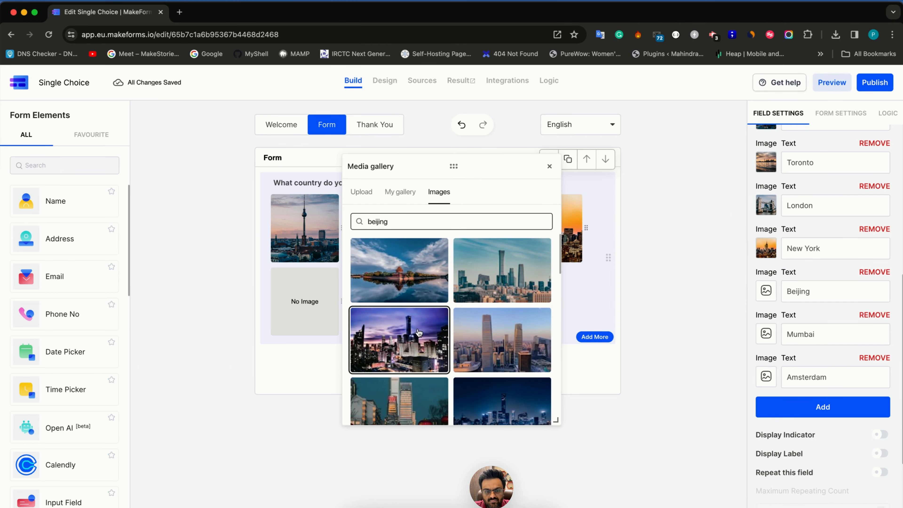
{"action": "left_click", "coordinate": [502, 340]}
{"action": "left_click", "coordinate": [549, 167]}
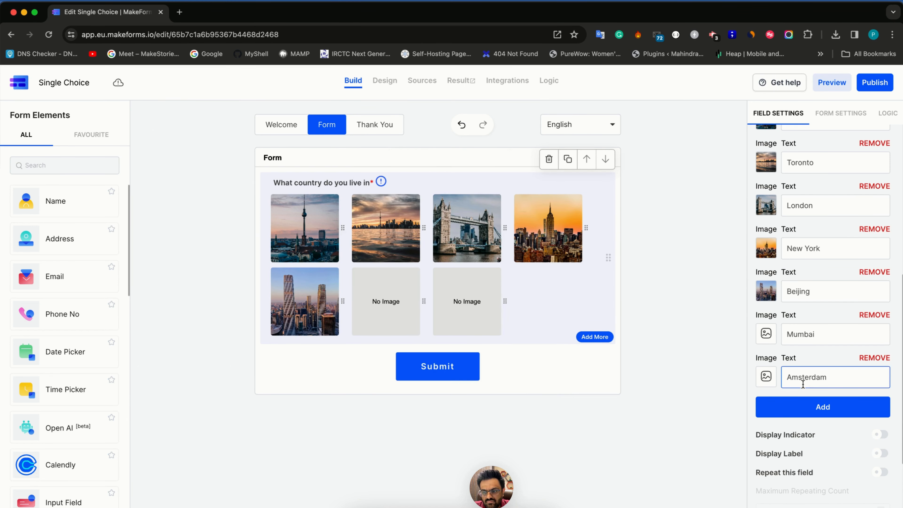
Search the stock photos for "Mumbai" and assign the photo of the domed building above wet ground to the Mumbai option.
{"action": "left_click", "coordinate": [766, 334]}
{"action": "left_click", "coordinate": [443, 199]}
{"action": "left_click", "coordinate": [444, 222]}
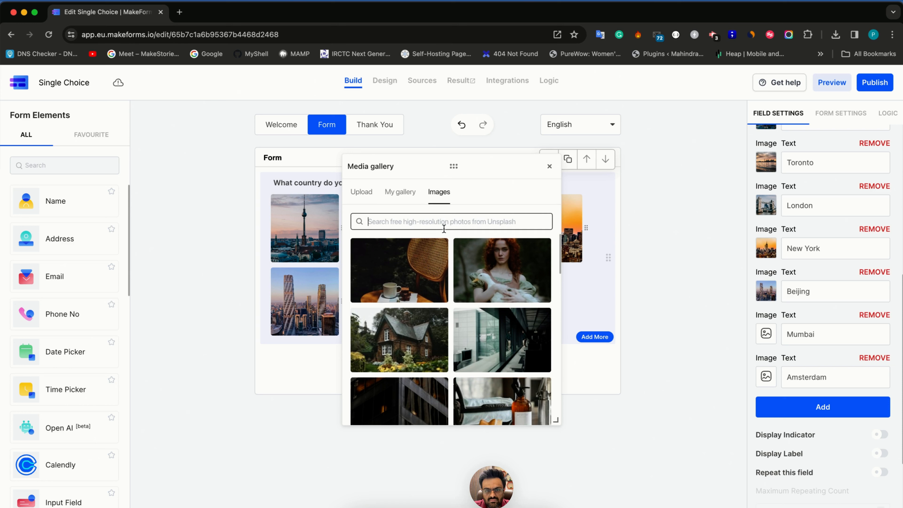
{"action": "type", "text": "Mumbai"}
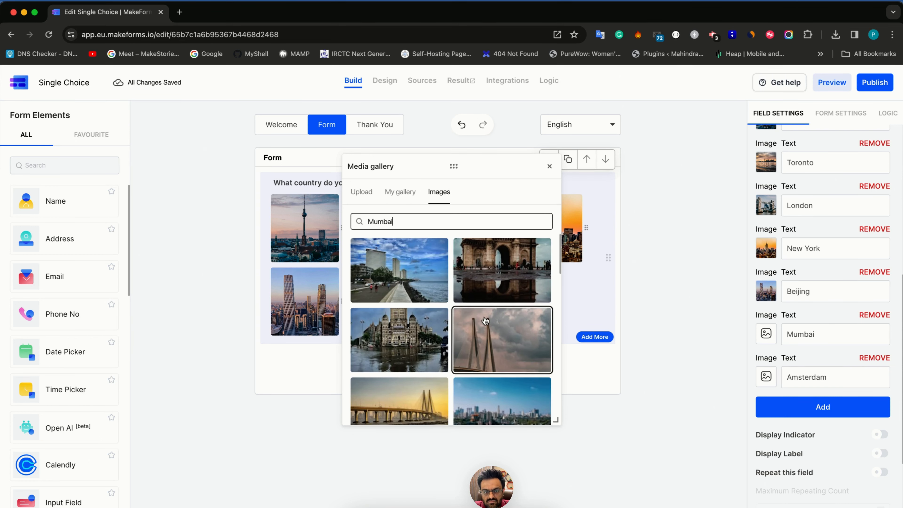
{"action": "left_click", "coordinate": [424, 334]}
{"action": "left_click", "coordinate": [549, 168]}
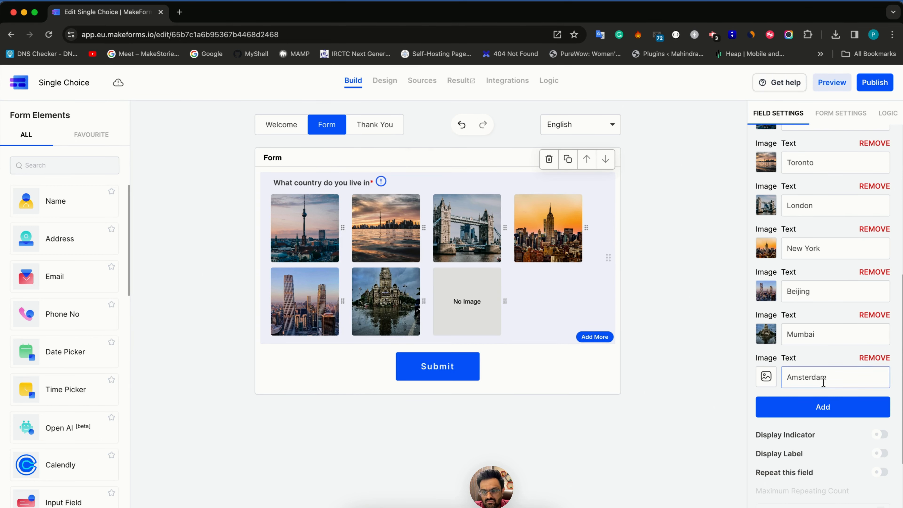
Search the stock photos for "Amsterdam" and assign the photo of the church behind autumn-coloured trees to the Amsterdam option.
{"action": "left_click", "coordinate": [765, 377]}
{"action": "left_click", "coordinate": [440, 192]}
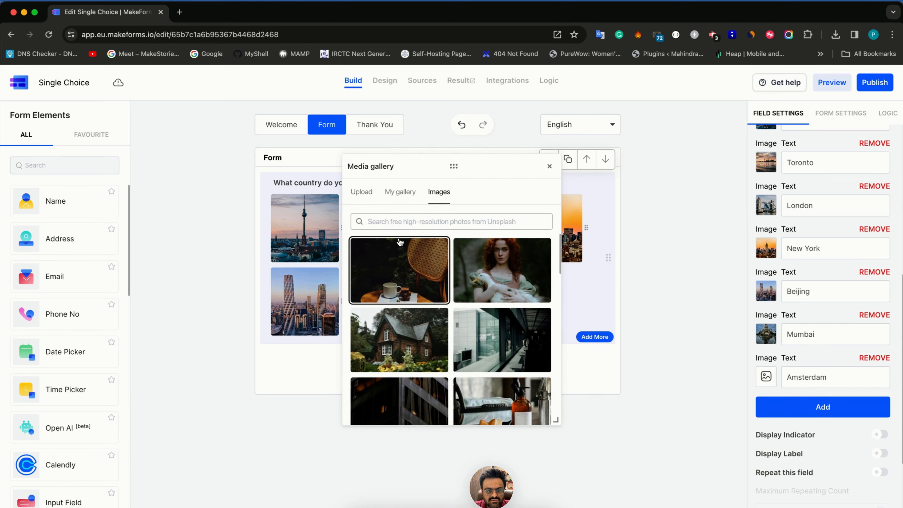
{"action": "left_click", "coordinate": [403, 221]}
{"action": "type", "text": "Amsterdam"}
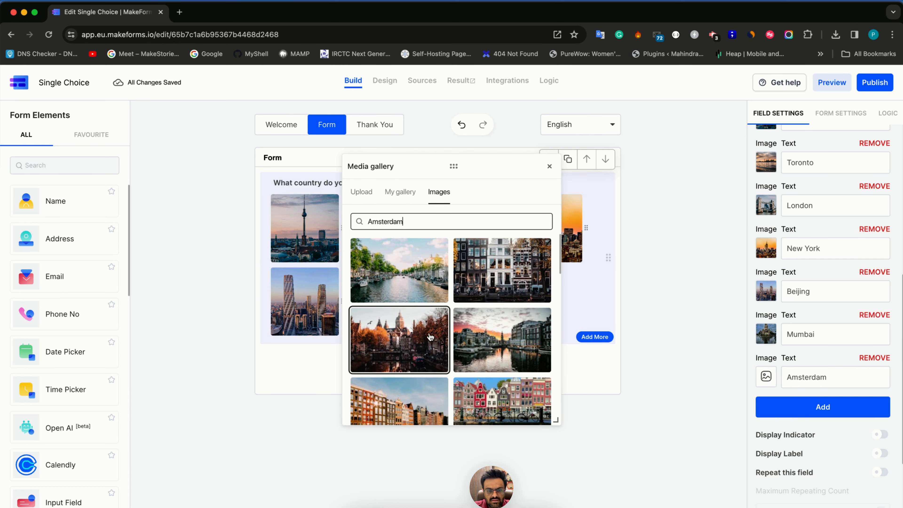
{"action": "left_click", "coordinate": [430, 337]}
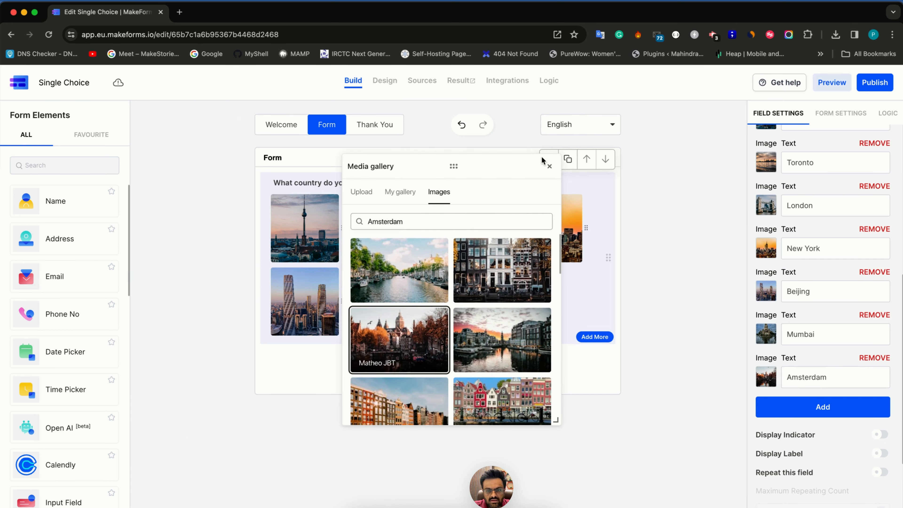
{"action": "left_click", "coordinate": [549, 167]}
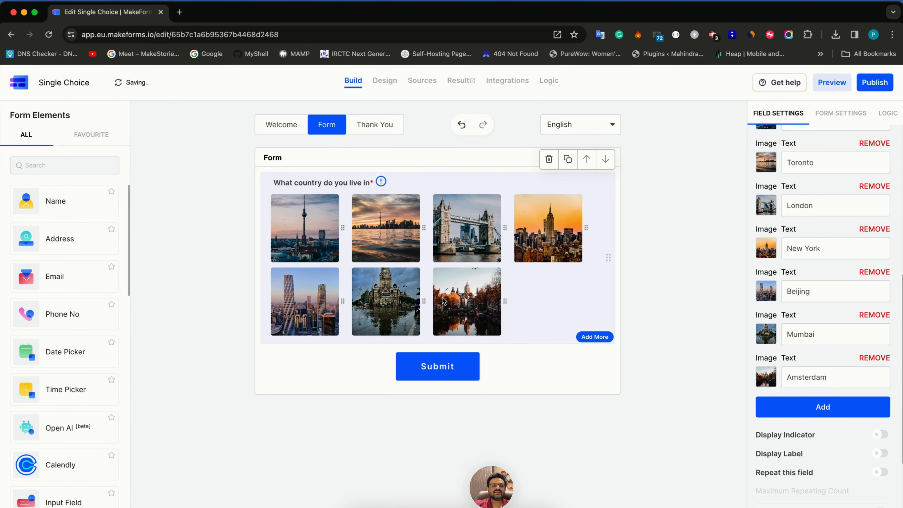
{"action": "left_click", "coordinate": [216, 389]}
{"action": "left_click", "coordinate": [301, 303]}
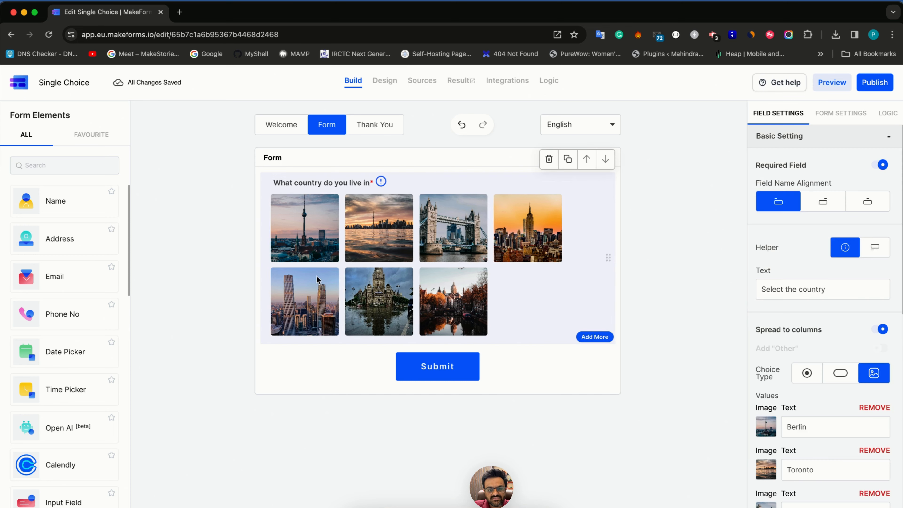
{"action": "left_click", "coordinate": [211, 363]}
{"action": "left_click", "coordinate": [375, 269]}
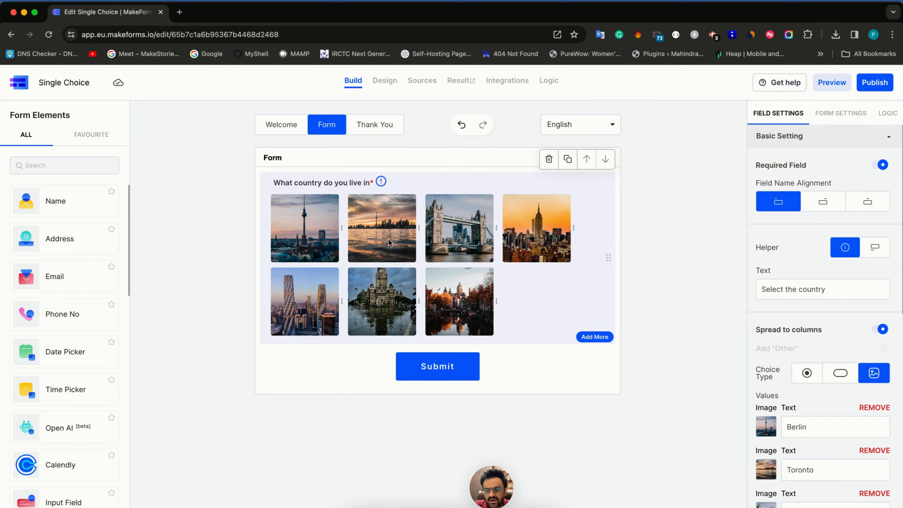
{"action": "left_click", "coordinate": [737, 423]}
{"action": "left_click", "coordinate": [535, 293]}
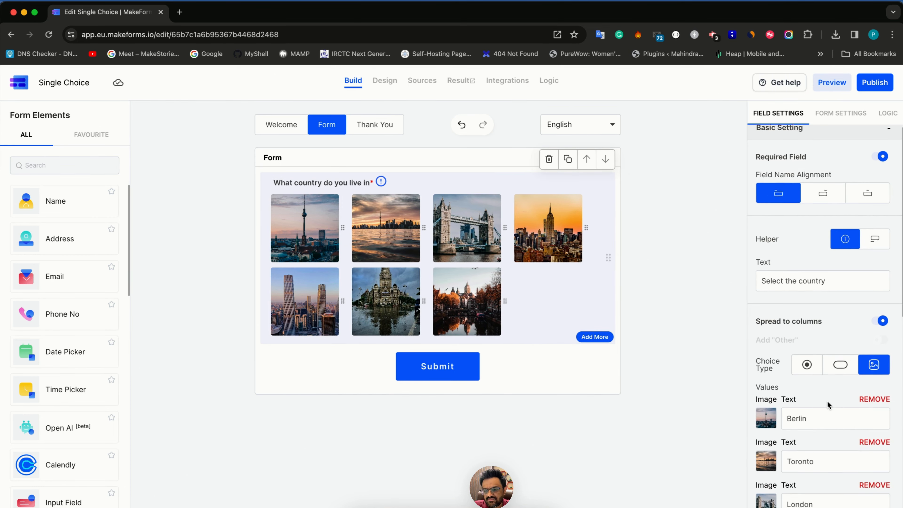
Turn on Display Indicator and Display Label for the question's image options.
{"action": "scroll", "coordinate": [827, 400], "scroll_direction": "down", "scroll_amount": 10}
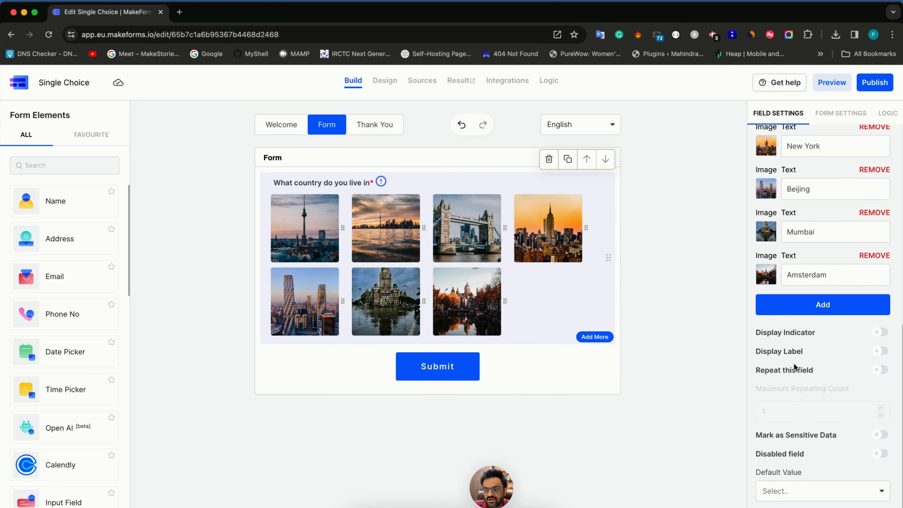
{"action": "left_click", "coordinate": [882, 334]}
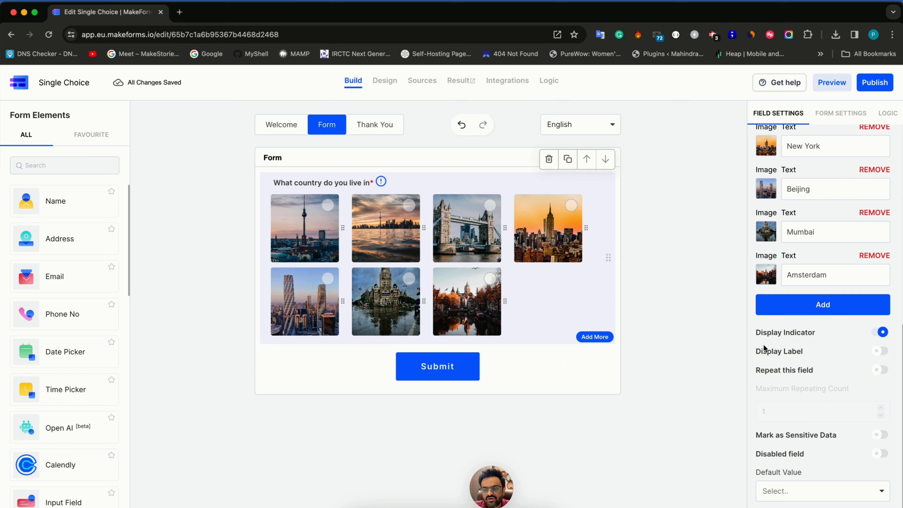
{"action": "left_click", "coordinate": [881, 352]}
{"action": "double_click", "coordinate": [789, 189]}
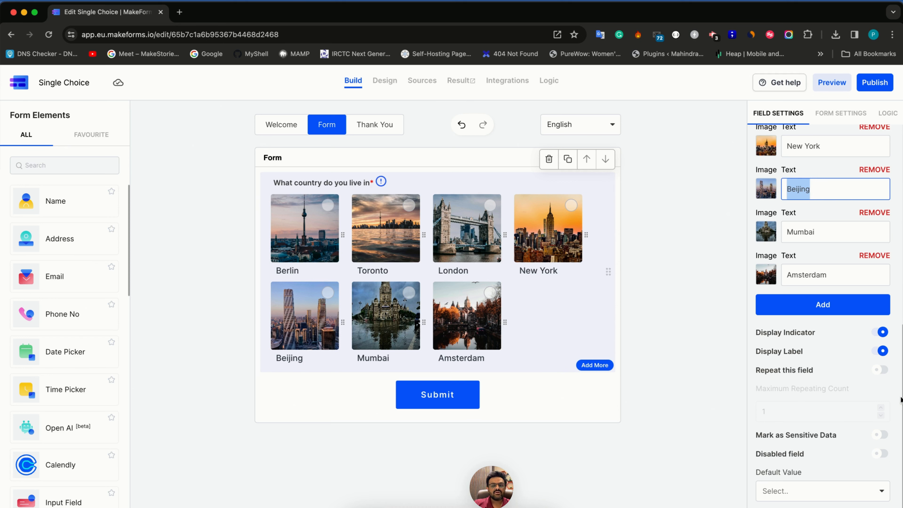
{"action": "left_click", "coordinate": [881, 352]}
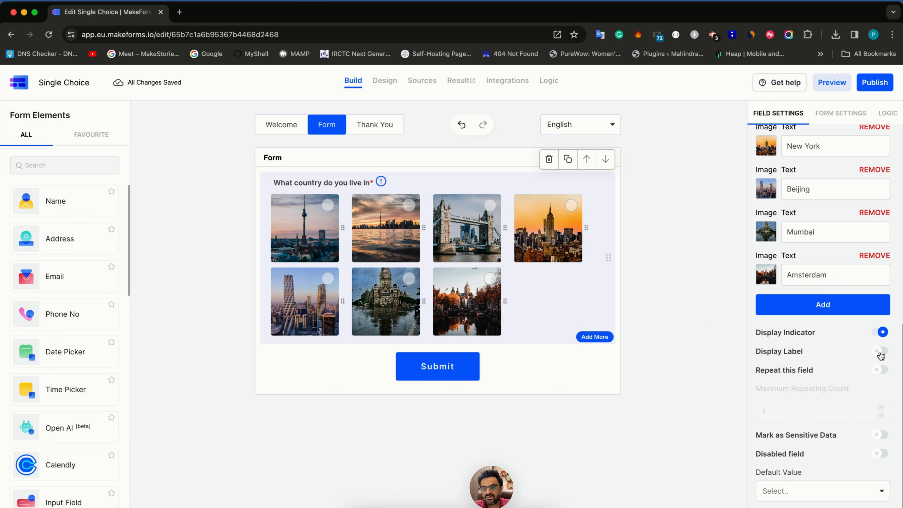
{"action": "left_click", "coordinate": [881, 352]}
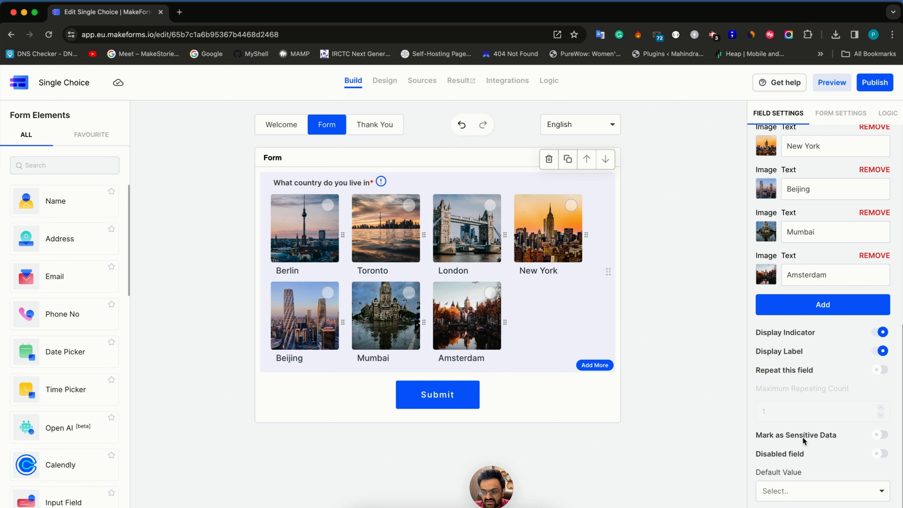
Turn on Disabled field for the question and set its default value to Mumbai.
{"action": "left_click", "coordinate": [882, 453]}
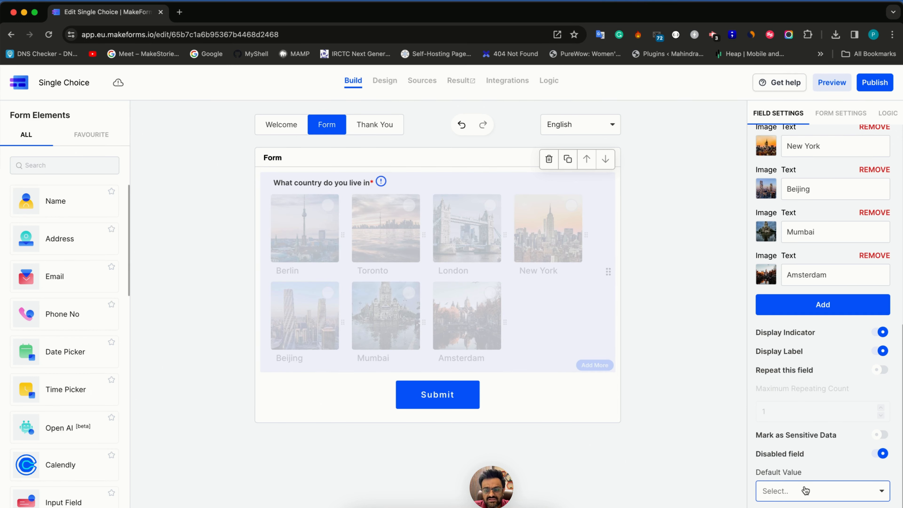
{"action": "left_click", "coordinate": [825, 494]}
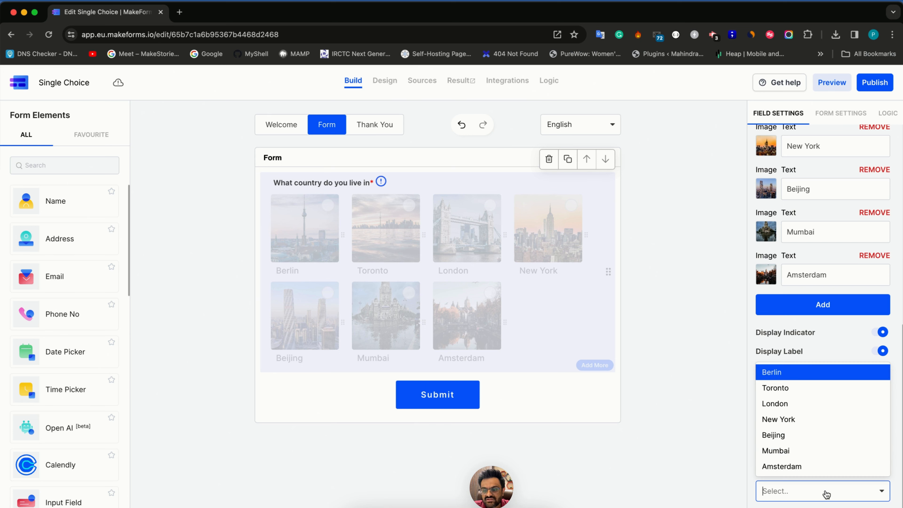
{"action": "left_click", "coordinate": [799, 450]}
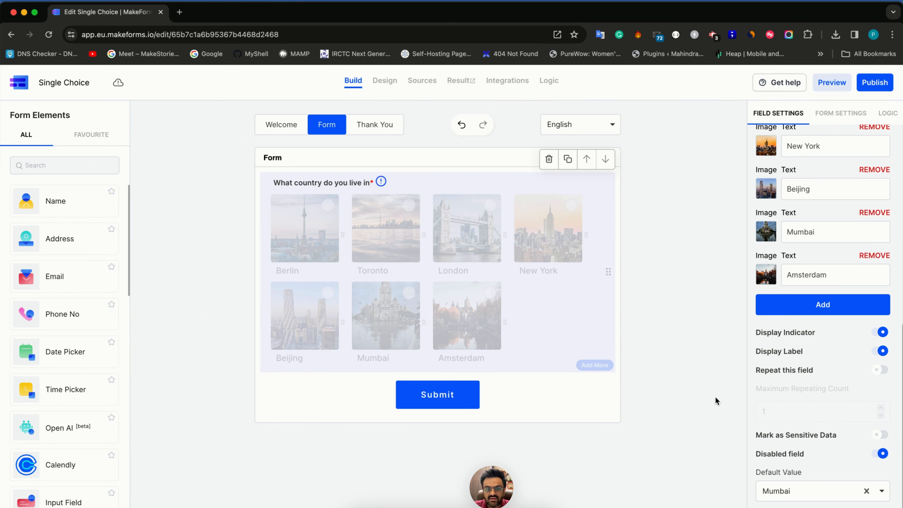
Check how the city question looks in the form's design preview, and return to the form builder.
{"action": "left_click", "coordinate": [384, 86]}
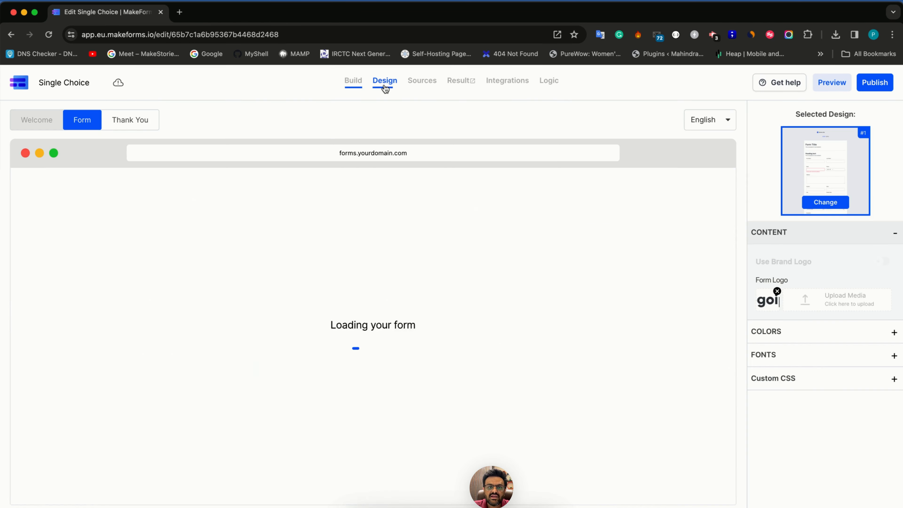
{"action": "left_click", "coordinate": [353, 80]}
{"action": "left_click", "coordinate": [384, 81]}
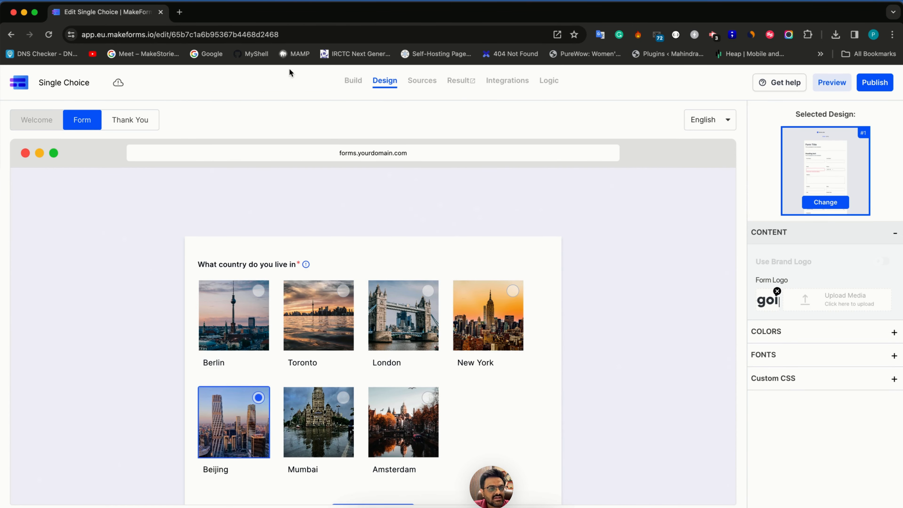
{"action": "left_click", "coordinate": [354, 82]}
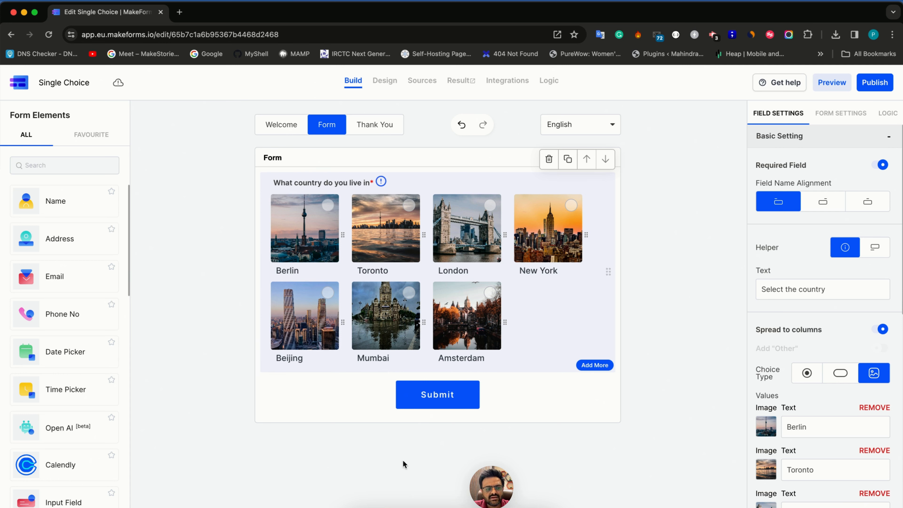
{"action": "scroll", "coordinate": [61, 462], "scroll_direction": "down", "scroll_amount": 10}
{"action": "scroll", "coordinate": [56, 463], "scroll_direction": "down", "scroll_amount": 6}
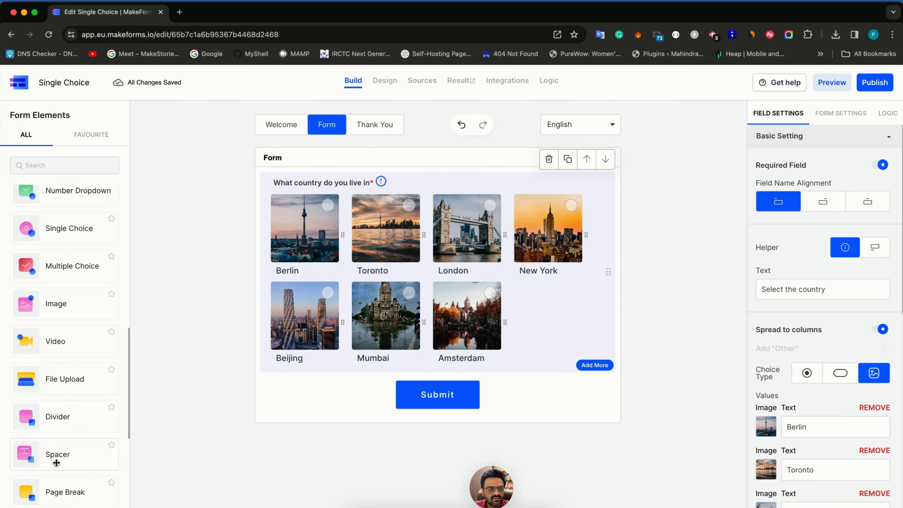
{"action": "scroll", "coordinate": [56, 462], "scroll_direction": "up", "scroll_amount": 3}
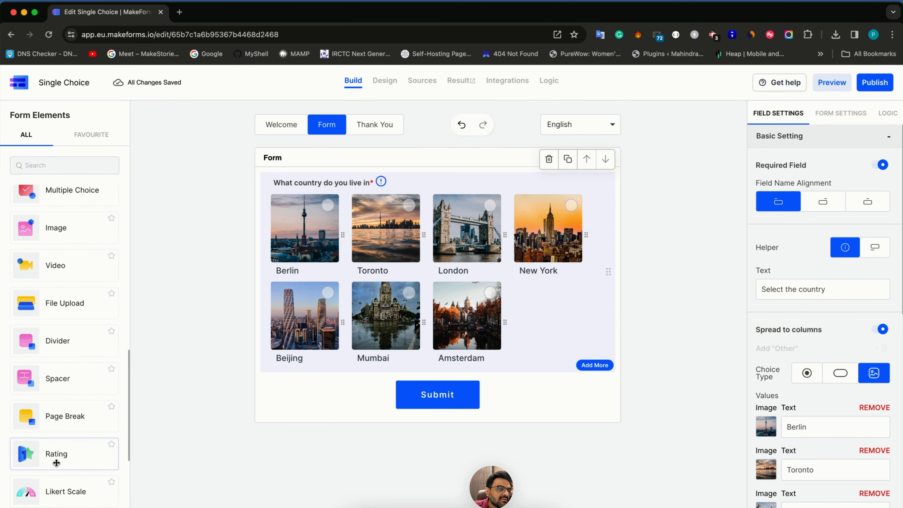